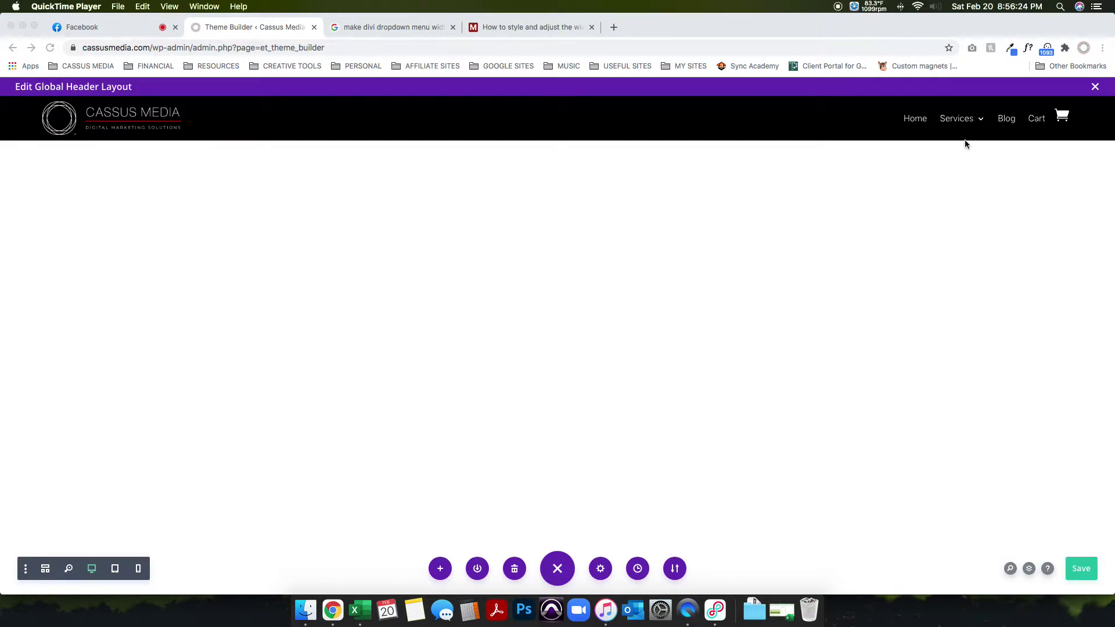
Bring the Chrome window with the Global Header layout editor to the front
click(808, 202)
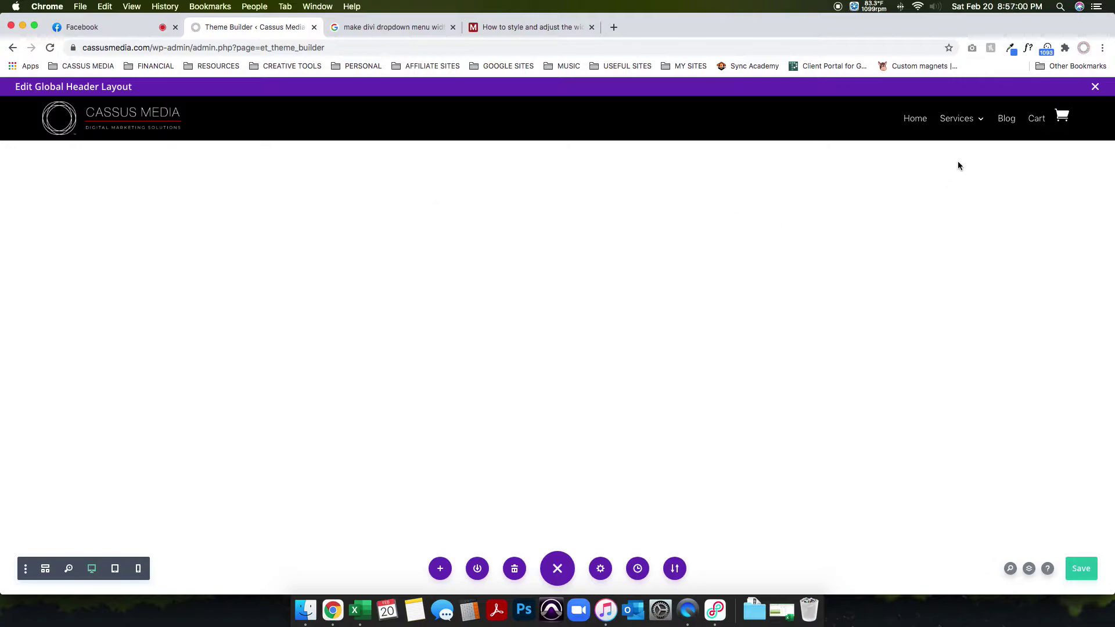
Close the dropdown-width article, Google search results and Facebook tabs, leaving Theme Builder
click(557, 26)
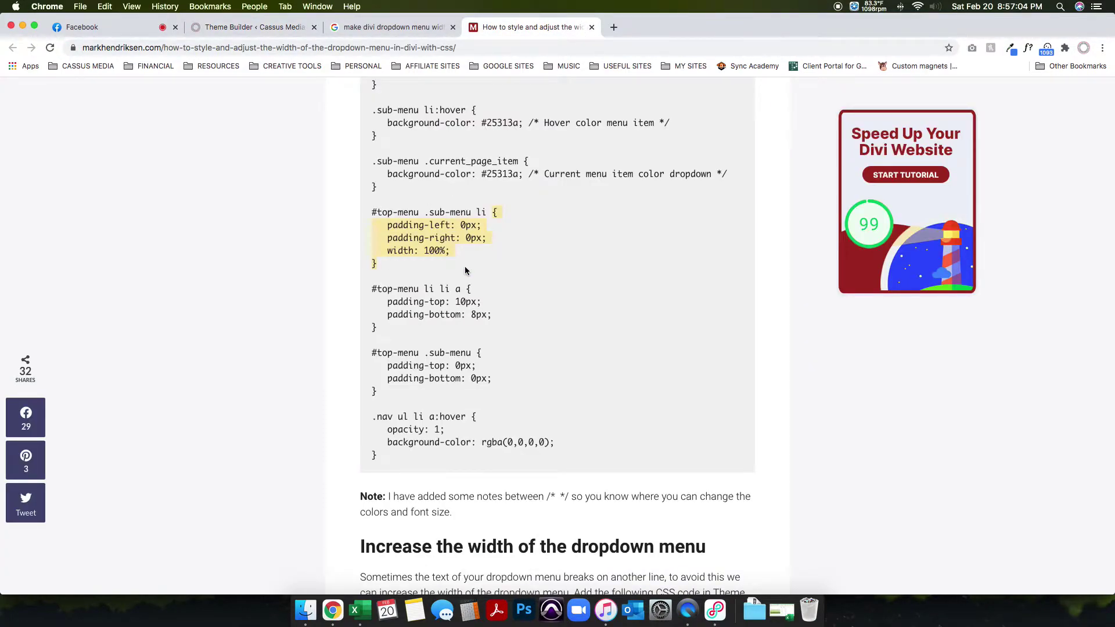
scroll(465, 271, up, 10)
click(406, 29)
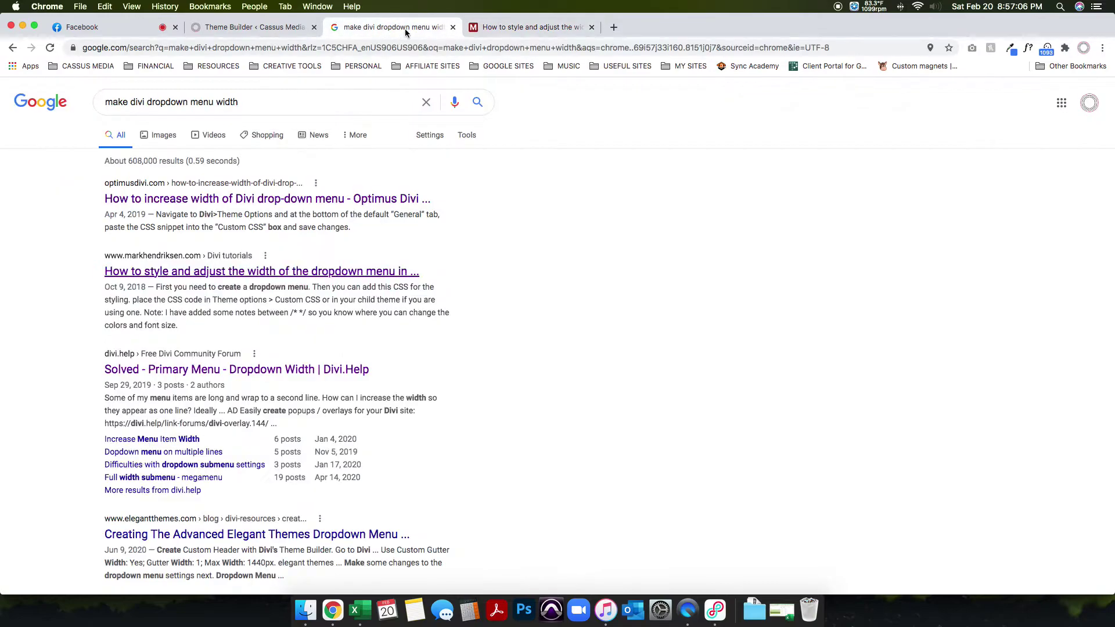
click(453, 28)
click(453, 27)
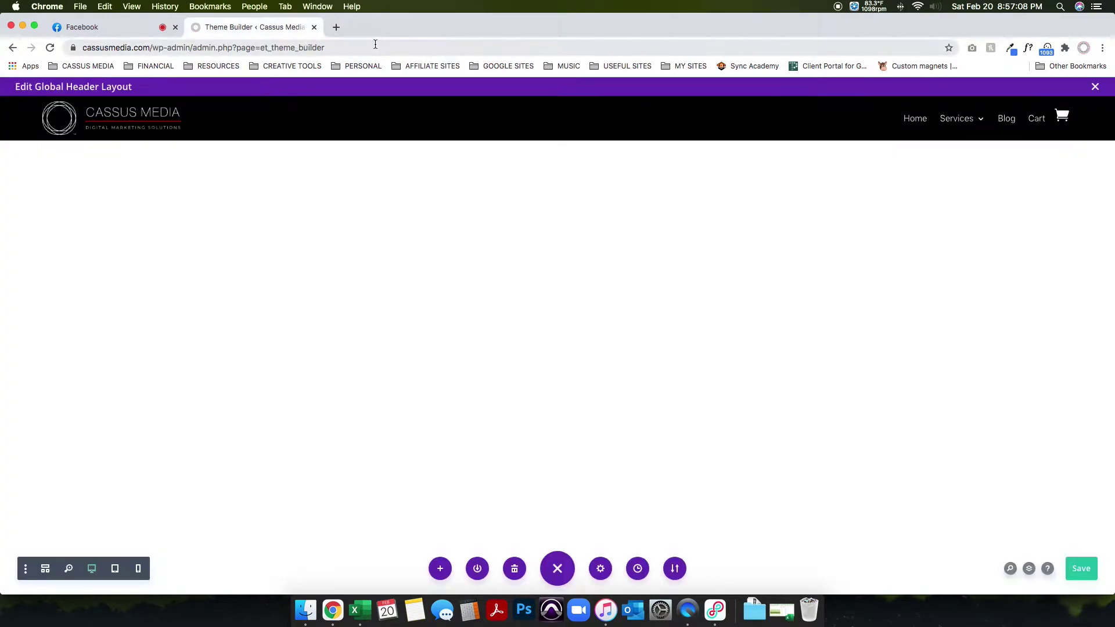
click(172, 29)
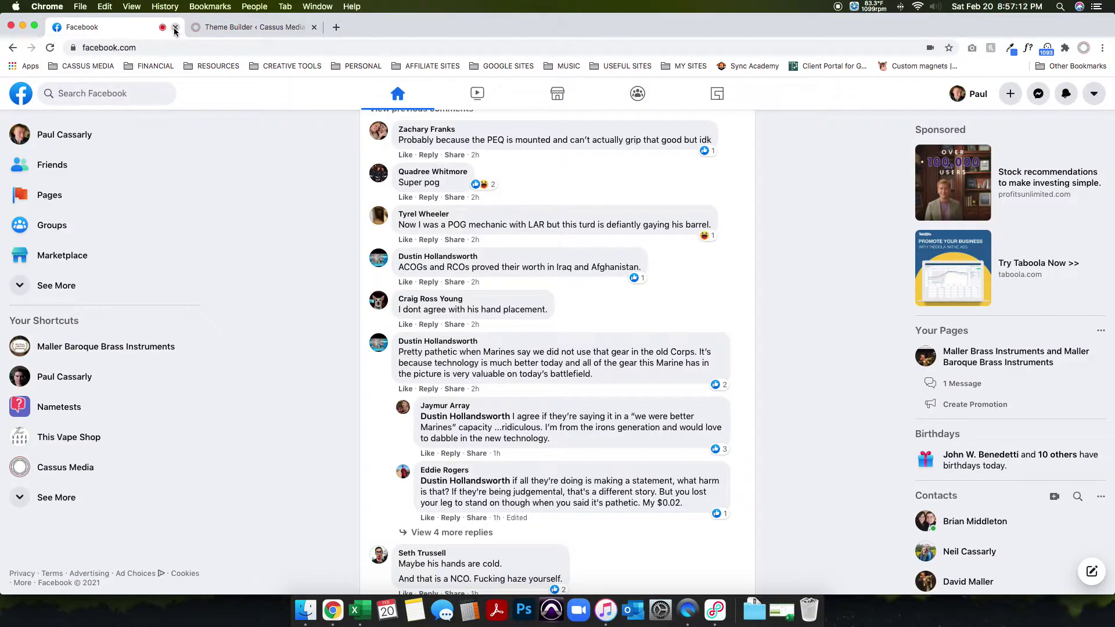
click(175, 28)
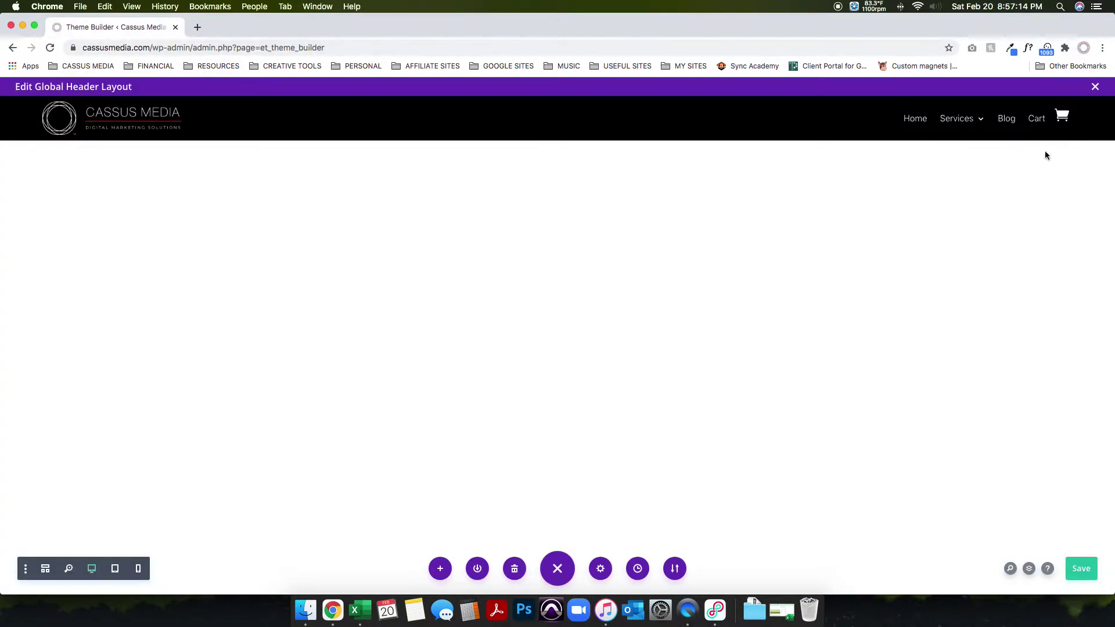
mouse_move(951, 128)
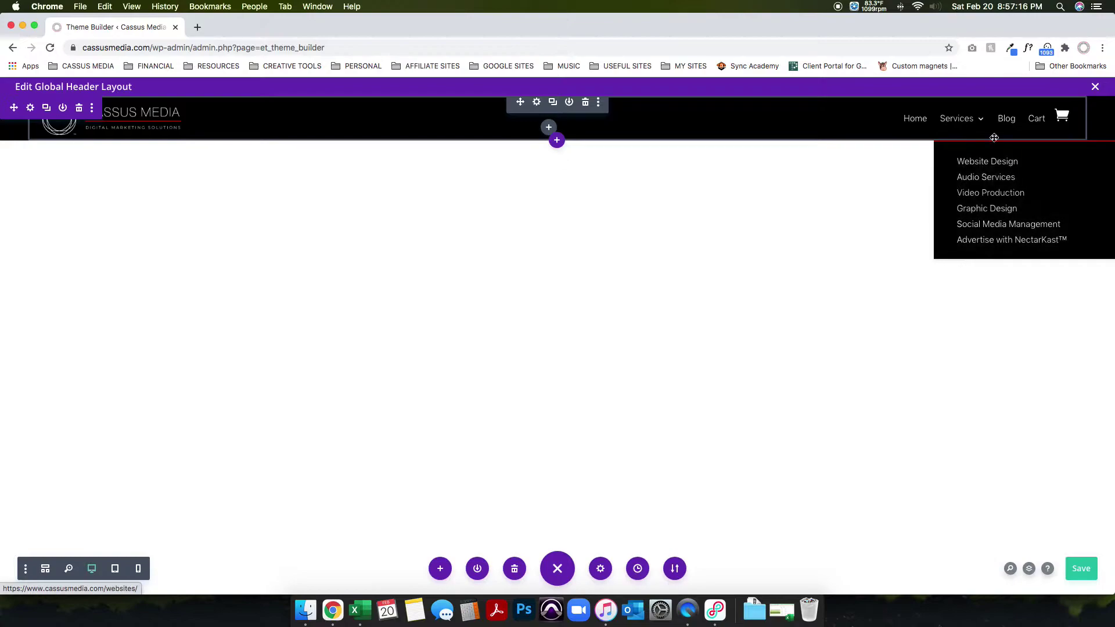
mouse_move(973, 191)
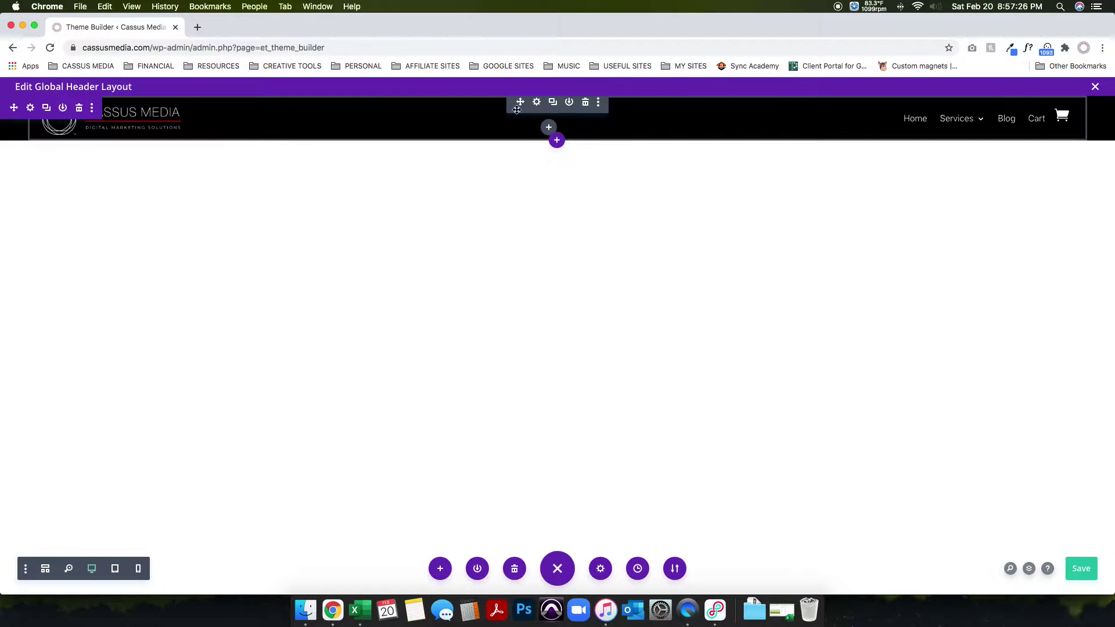
Open the Fullwidth Menu module's Advanced settings and expand its Custom CSS section
click(536, 102)
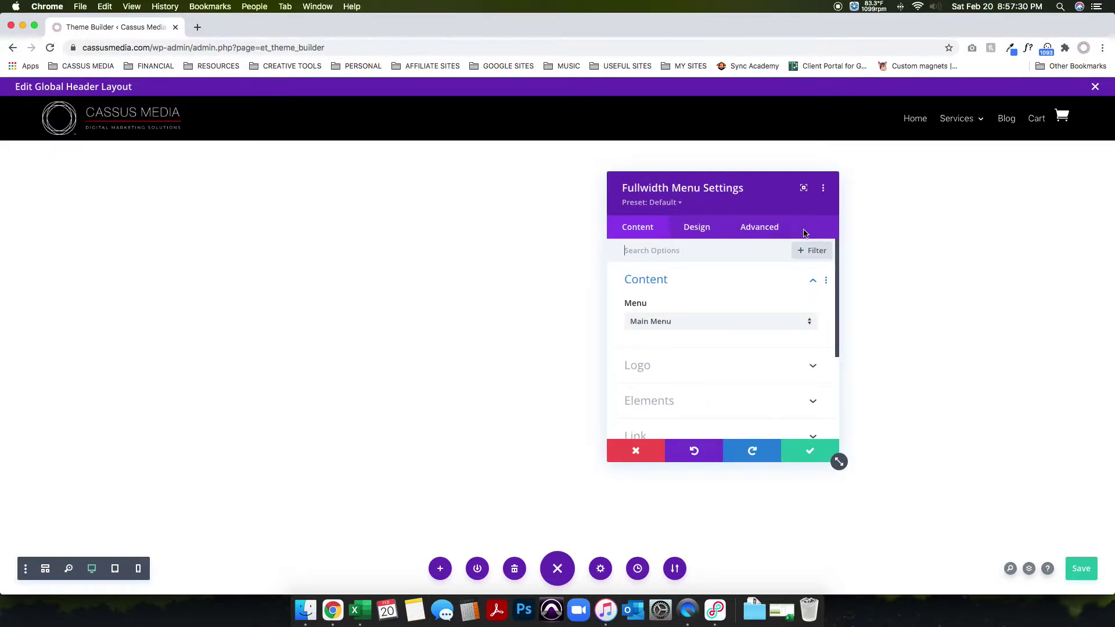
click(760, 227)
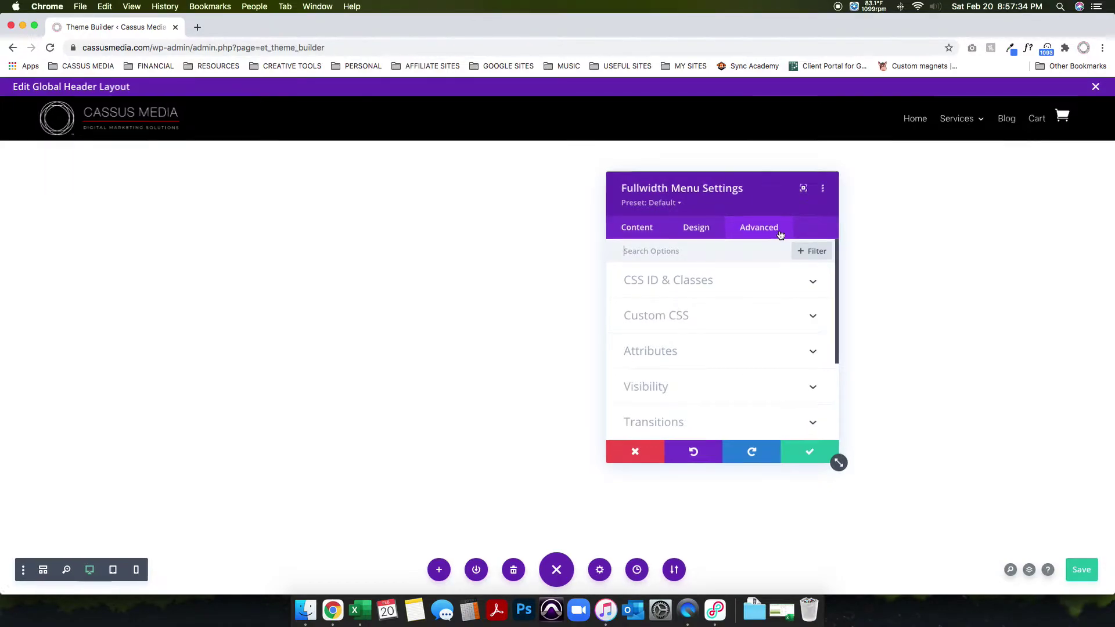
scroll(780, 238, down, 2)
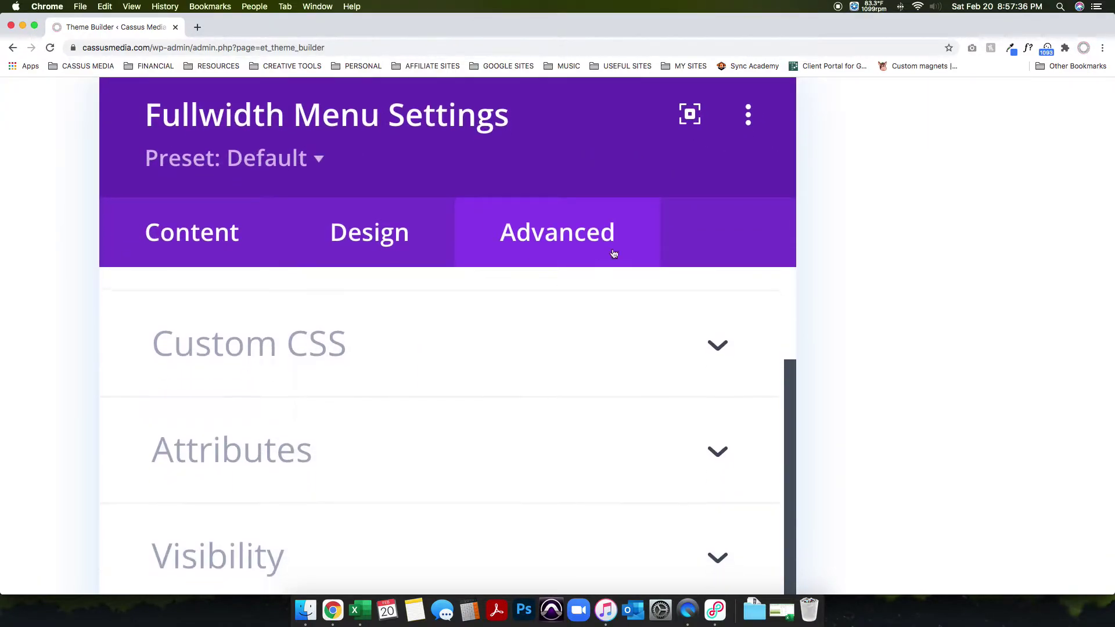
scroll(834, 334, down, 1)
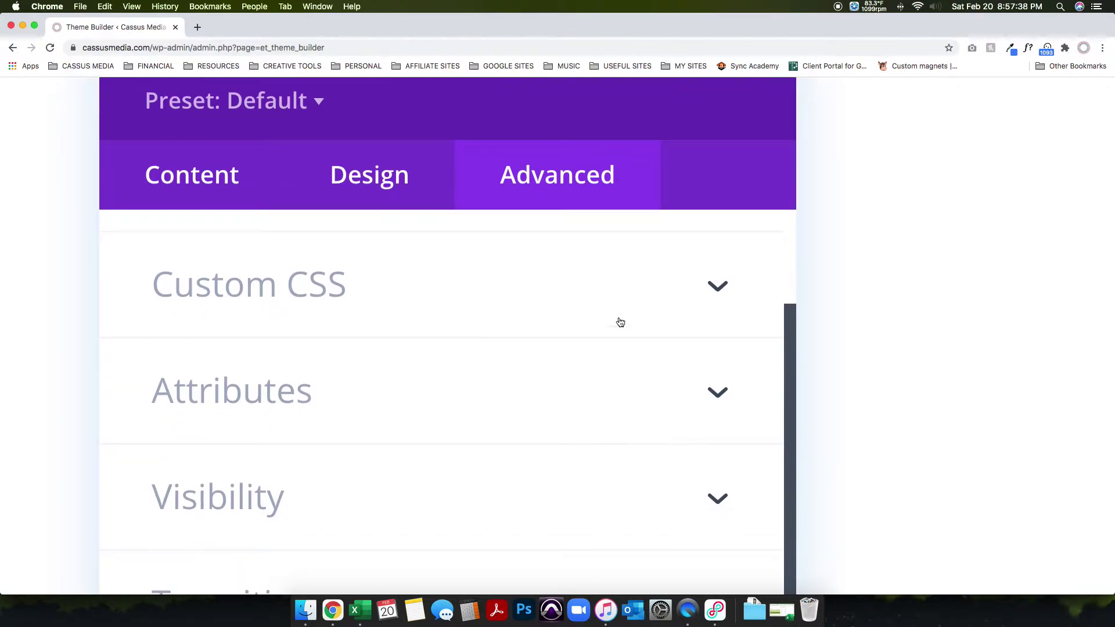
click(595, 303)
Reposition the settings panel and scroll to the Dropdown Menu fields with 500px and 300px widths
scroll(598, 312, down, 8)
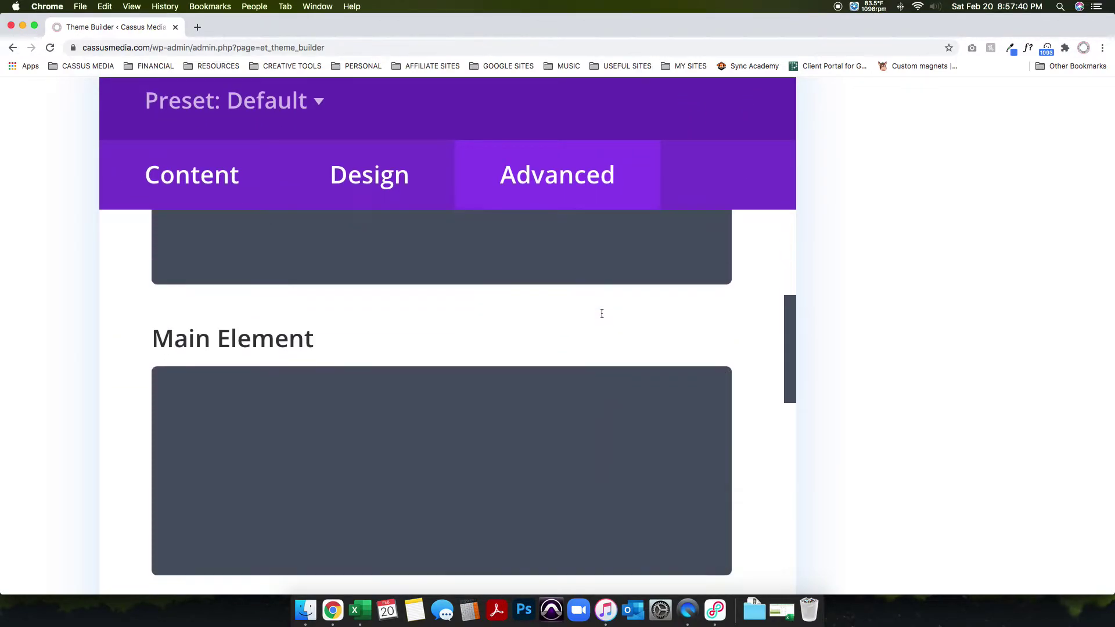
drag(664, 115, 780, 164)
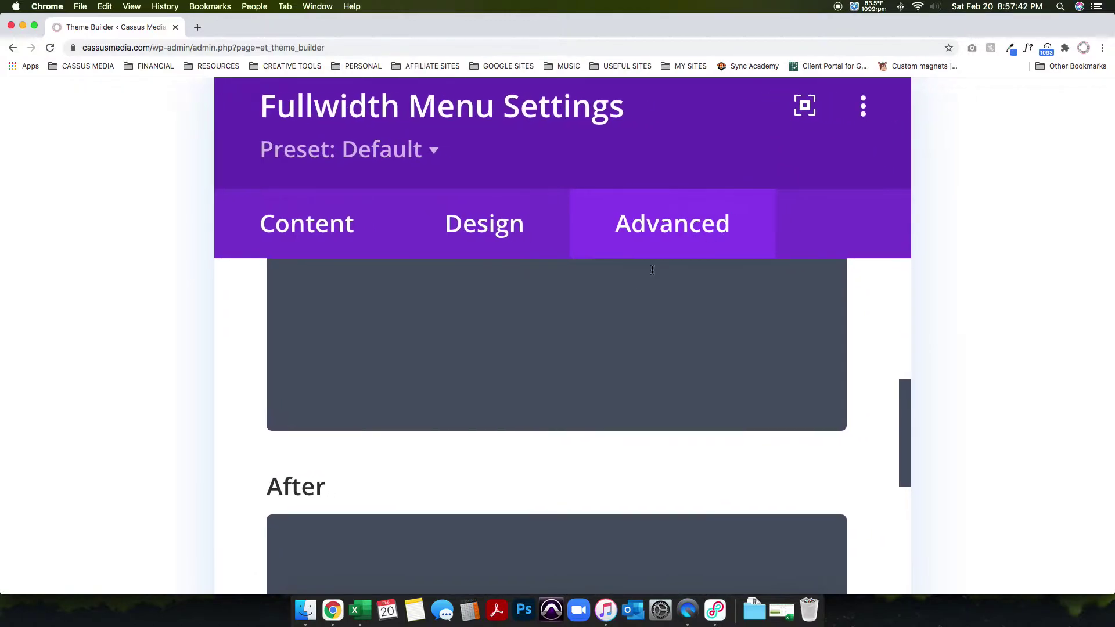
scroll(621, 354, down, 5)
scroll(621, 353, down, 3)
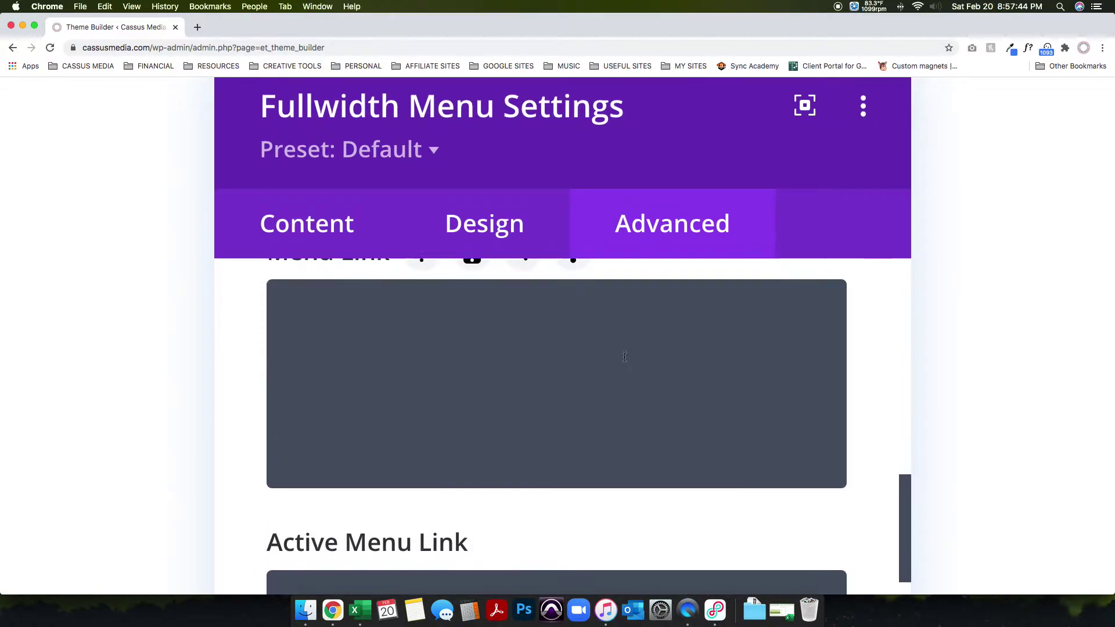
scroll(622, 354, up, 6)
scroll(625, 357, down, 2)
scroll(624, 357, down, 10)
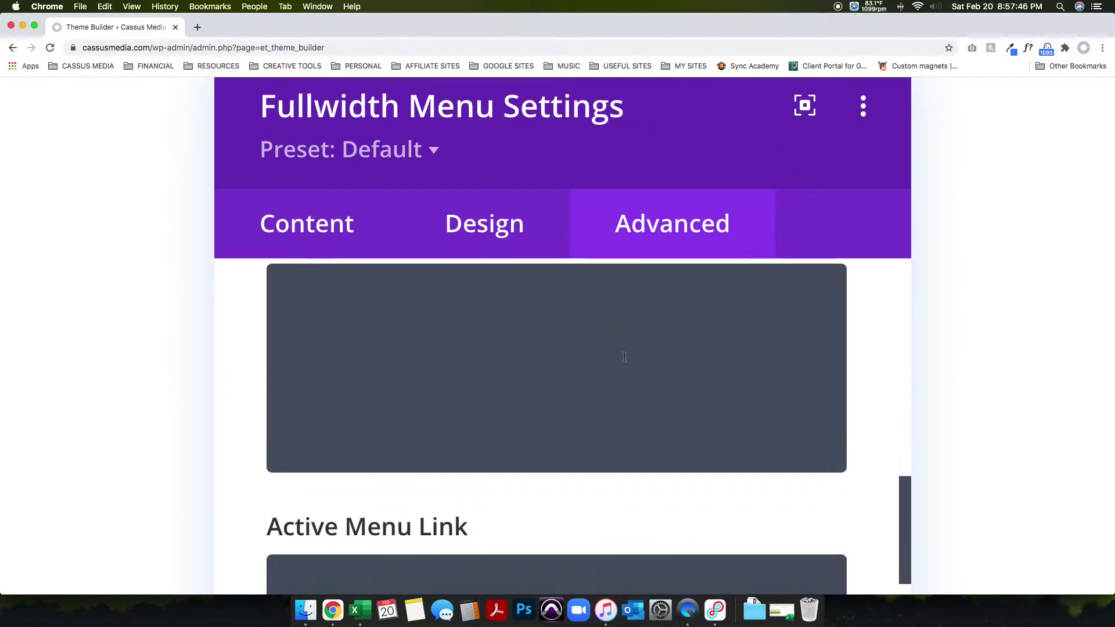
scroll(624, 356, down, 5)
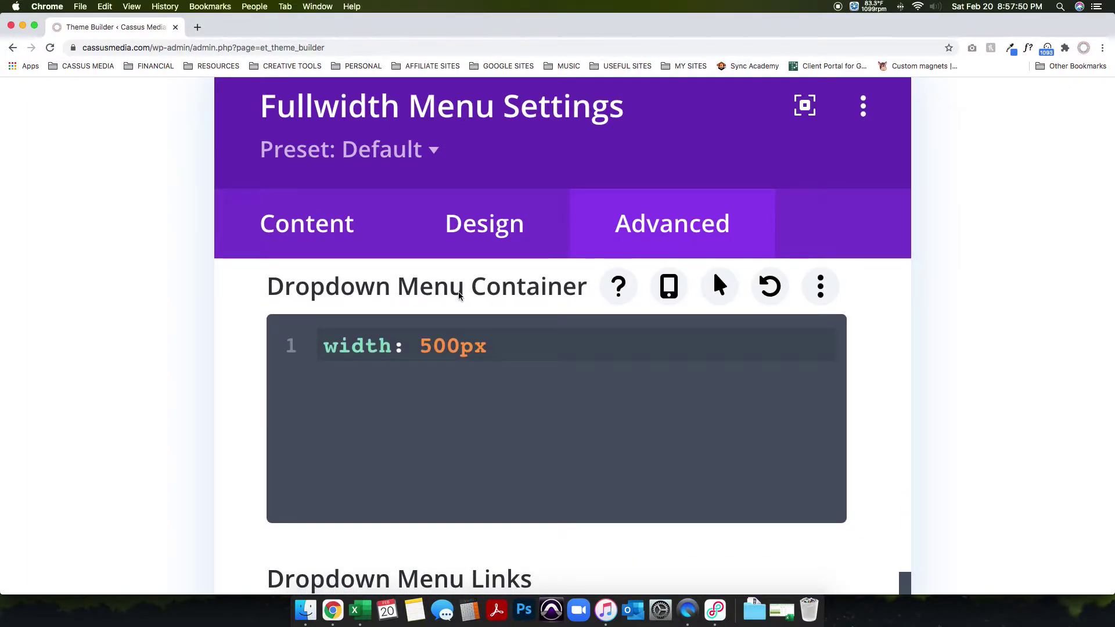
scroll(458, 294, down, 5)
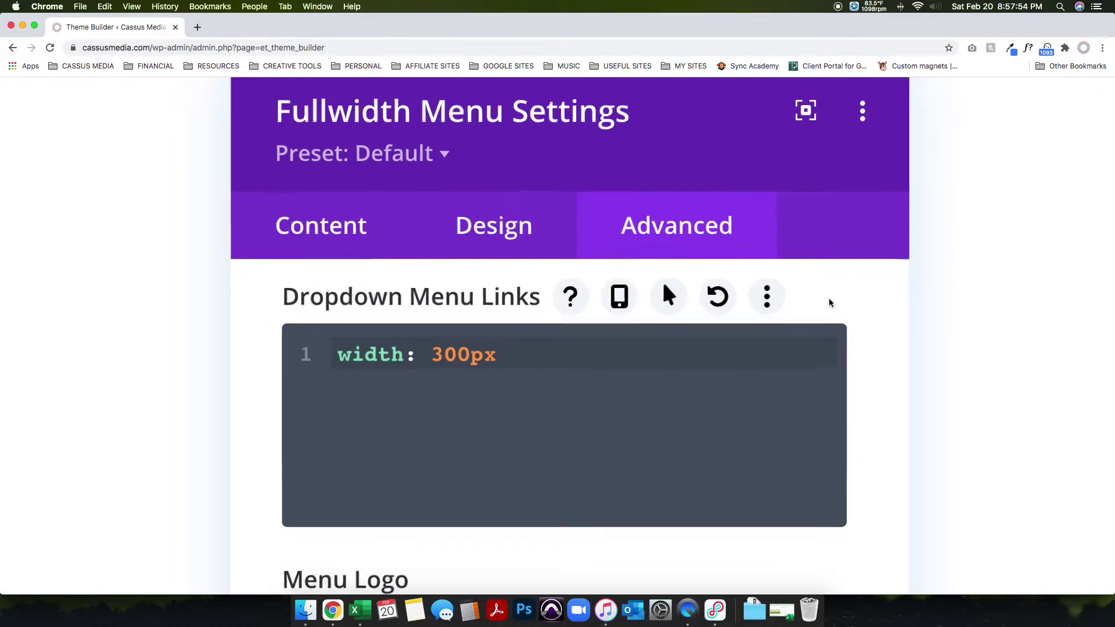
key(super+0)
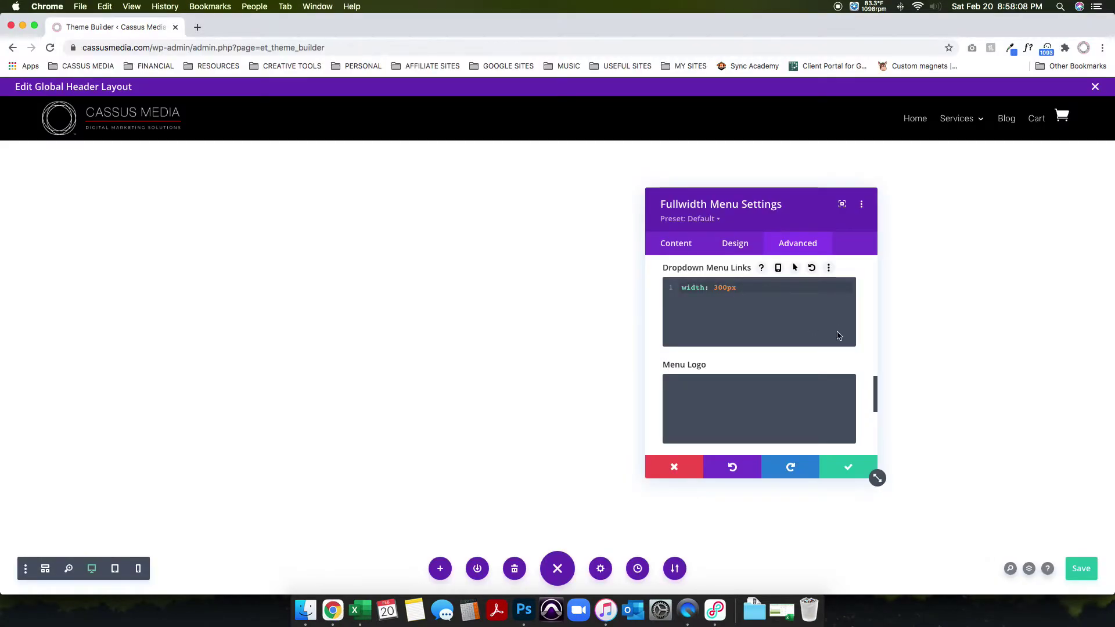
scroll(765, 353, down, 3)
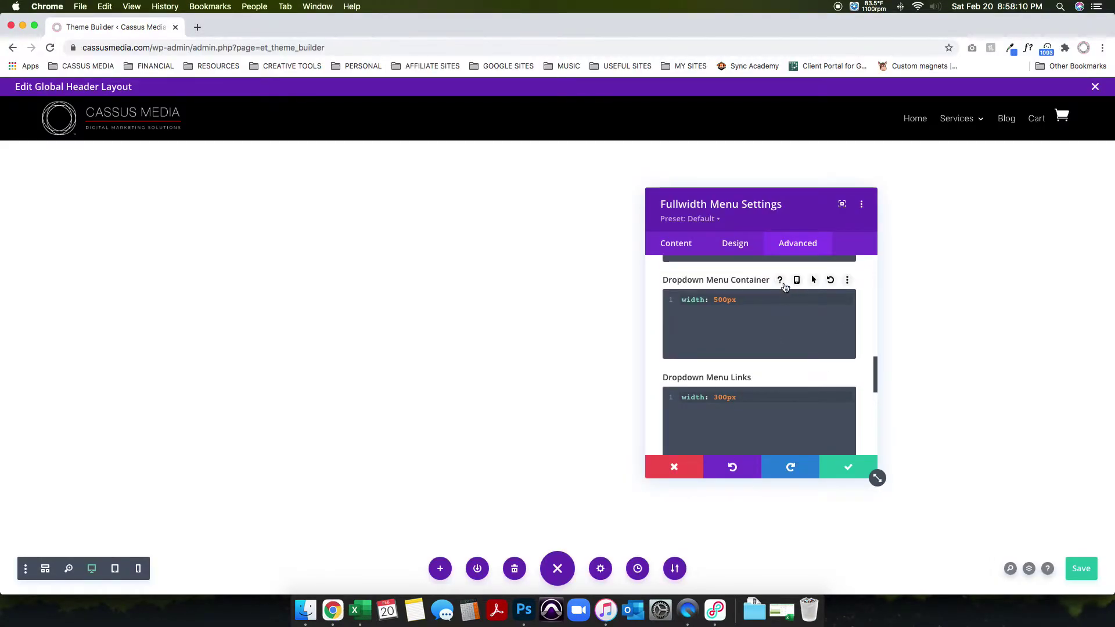
Show and highlight the CSS class targeted by Dropdown Menu Container, then reset the zoom
click(780, 280)
scroll(747, 319, up, 5)
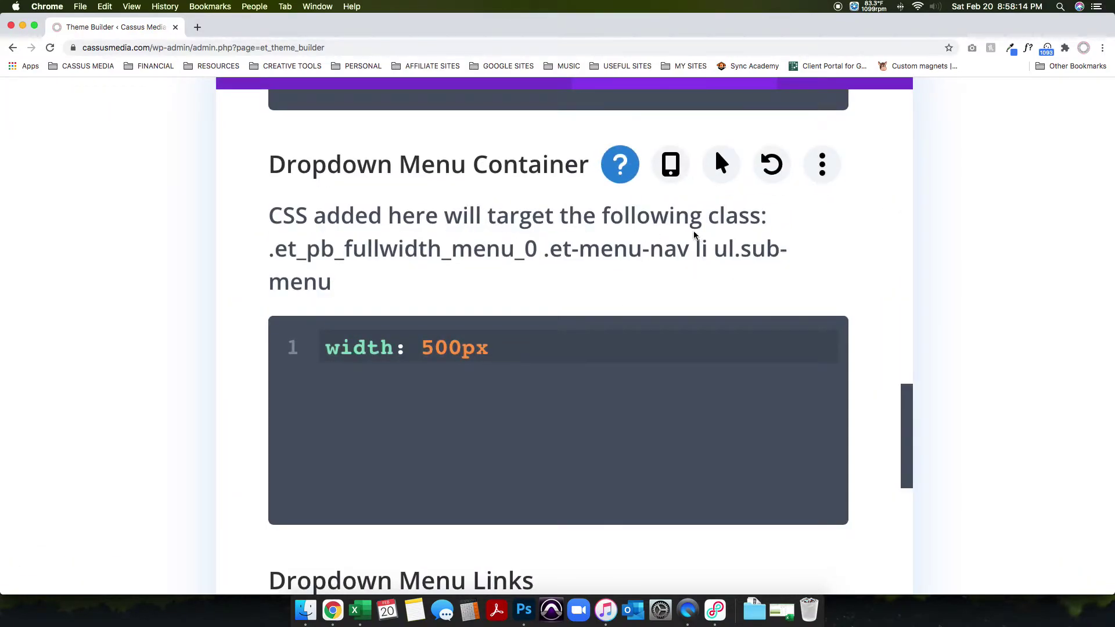
drag(268, 251, 774, 251)
click(447, 293)
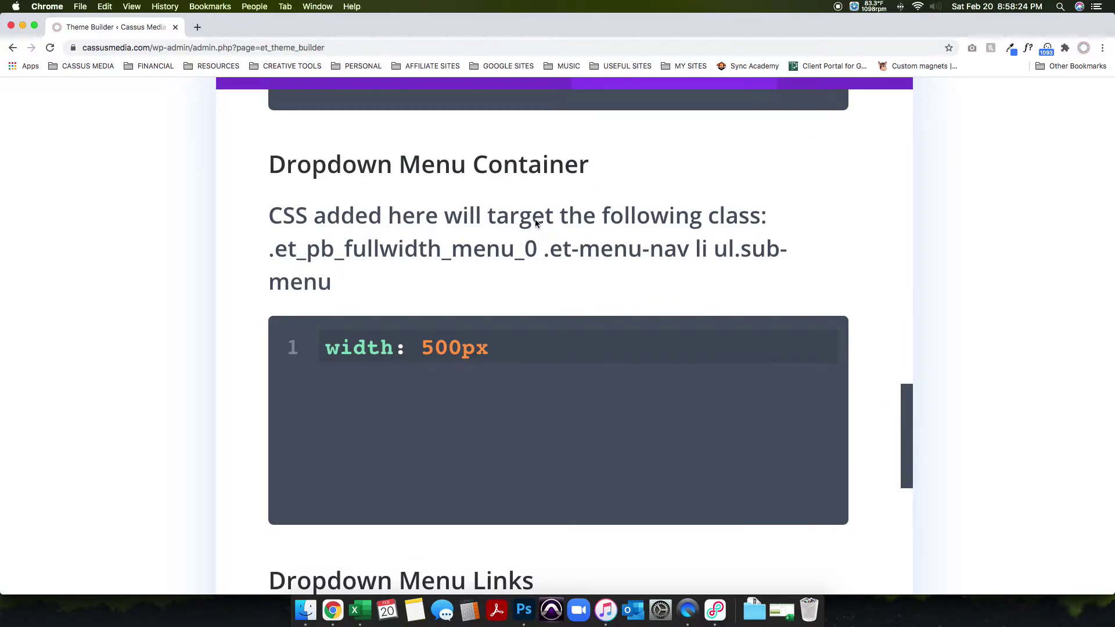
drag(430, 248, 642, 256)
click(681, 283)
scroll(687, 294, down, 3)
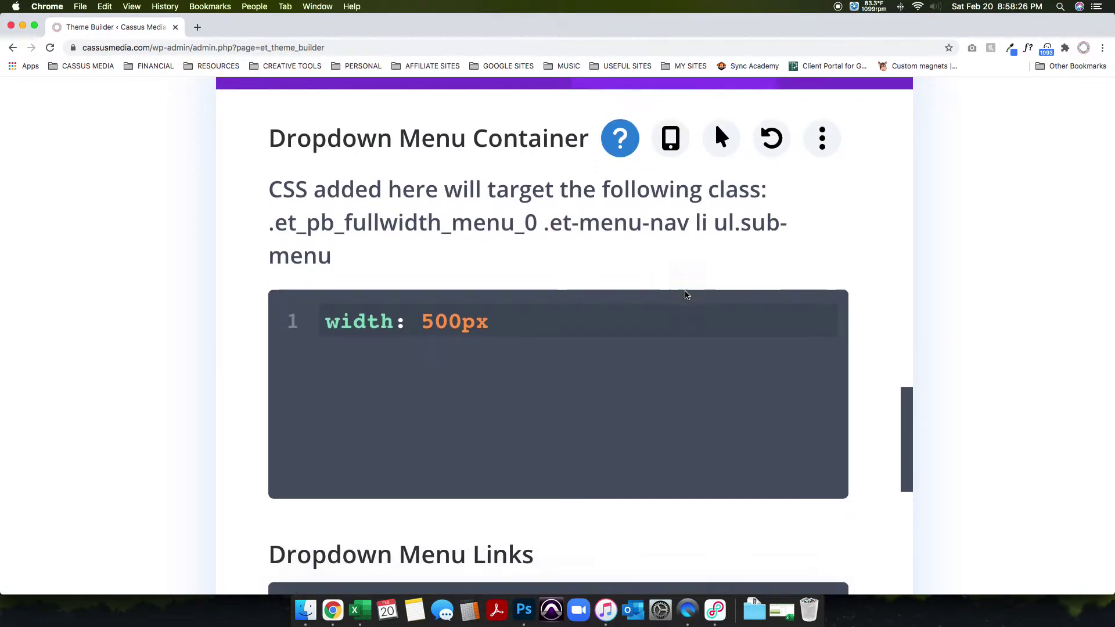
scroll(787, 399, up, 3)
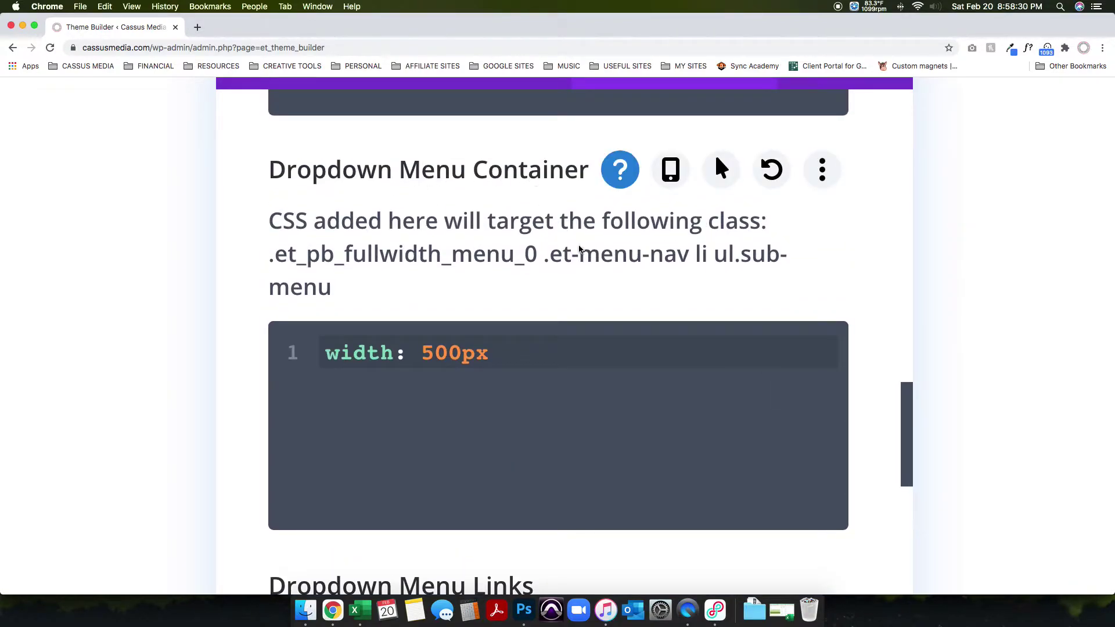
scroll(633, 300, up, 5)
scroll(636, 296, down, 3)
scroll(638, 290, down, 5)
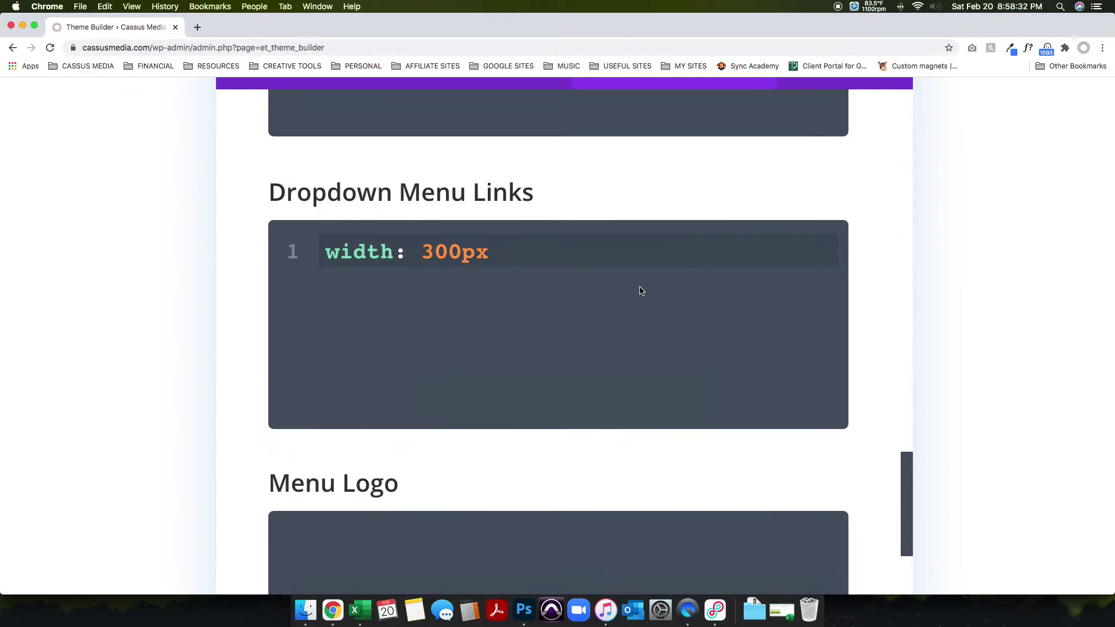
key(super+0)
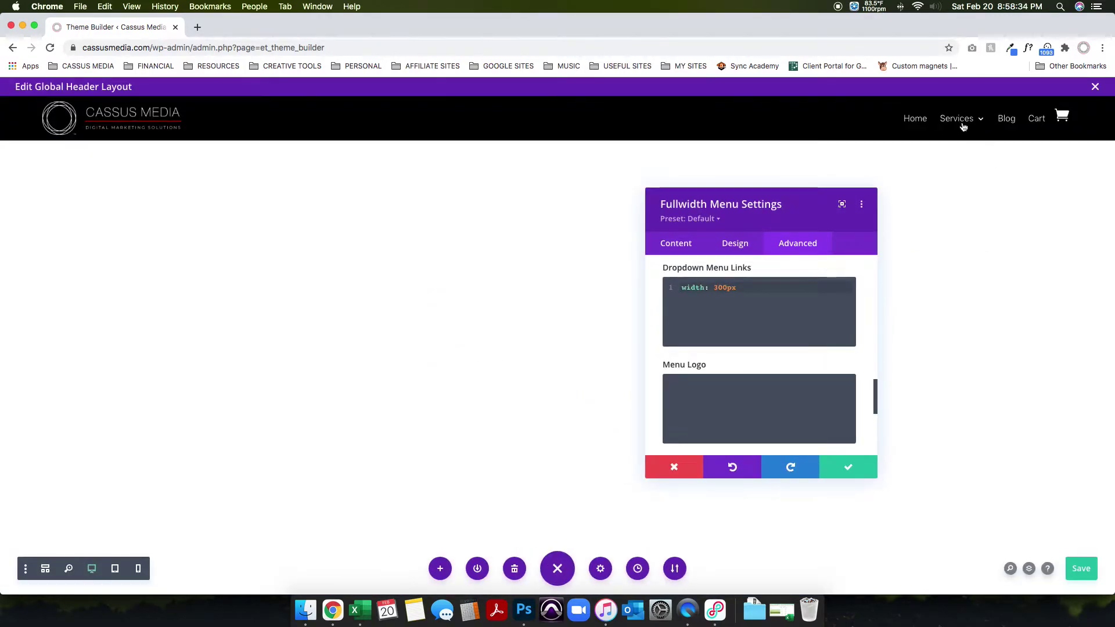
Highlight the Dropdown Menu Links width: 300px rule, then switch to Photoshop
mouse_move(957, 118)
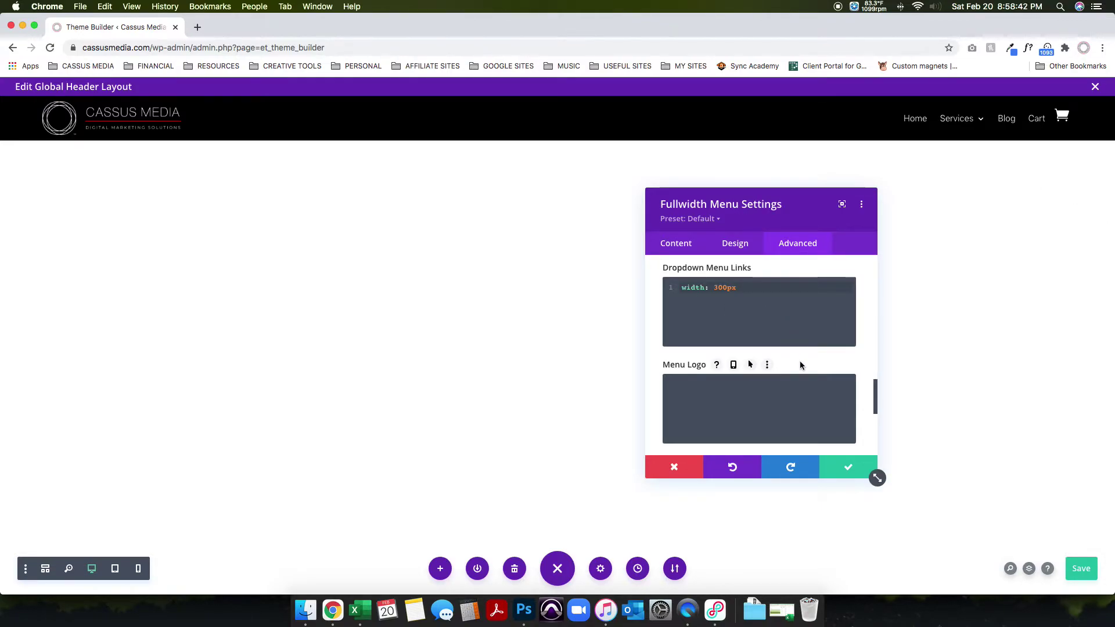
scroll(800, 365, up, 2)
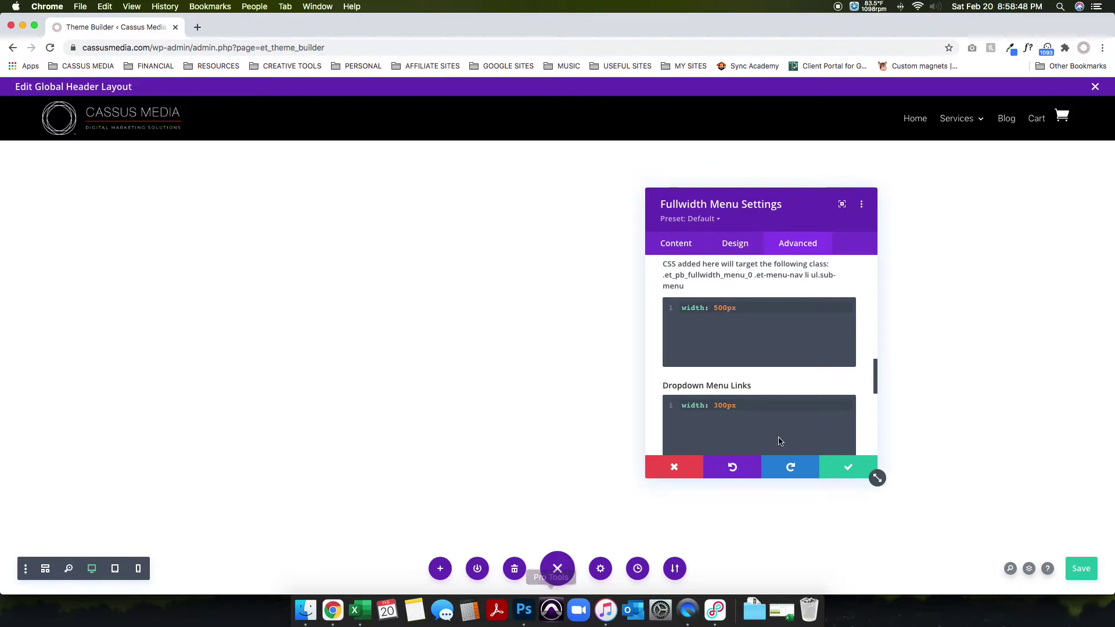
drag(681, 405, 710, 405)
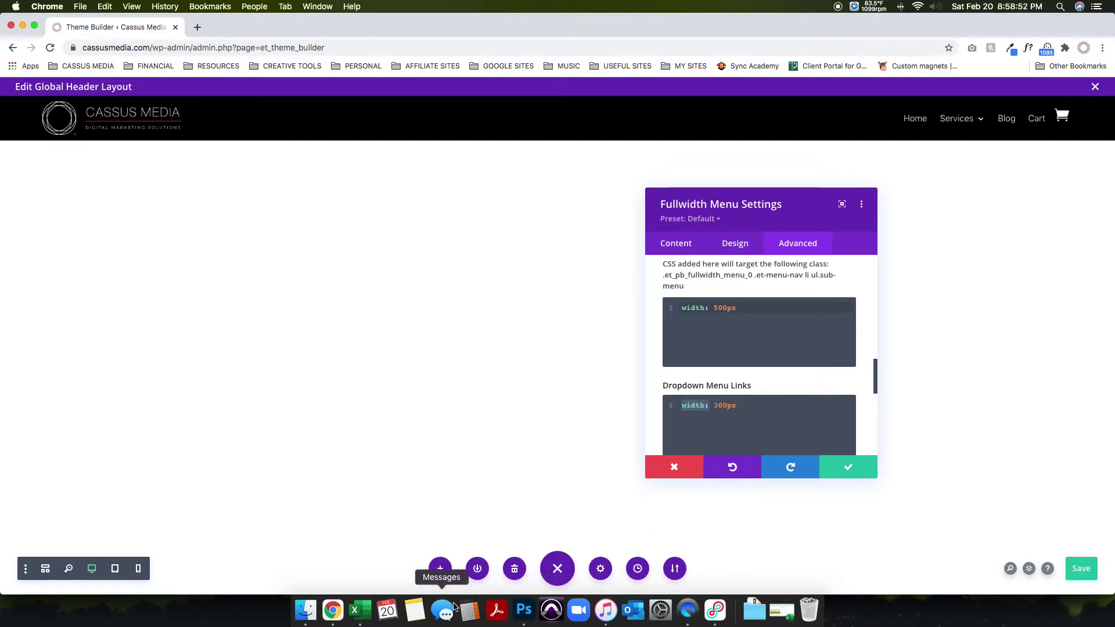
click(524, 611)
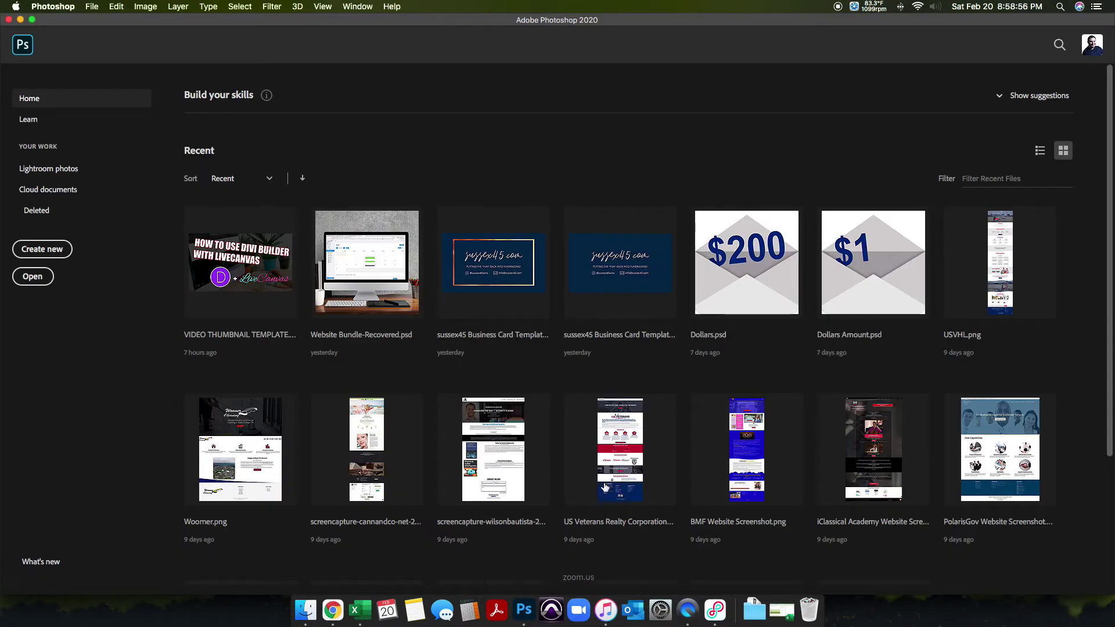
Create a blank 1920×1080 document and set up a black 28 px Pencil
click(51, 255)
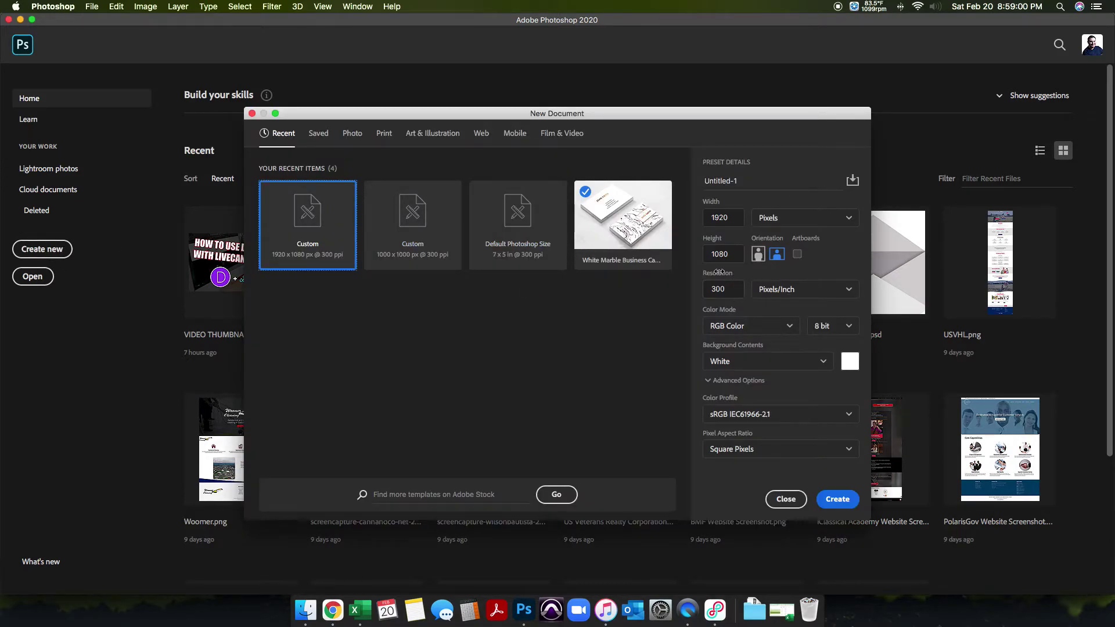
click(839, 502)
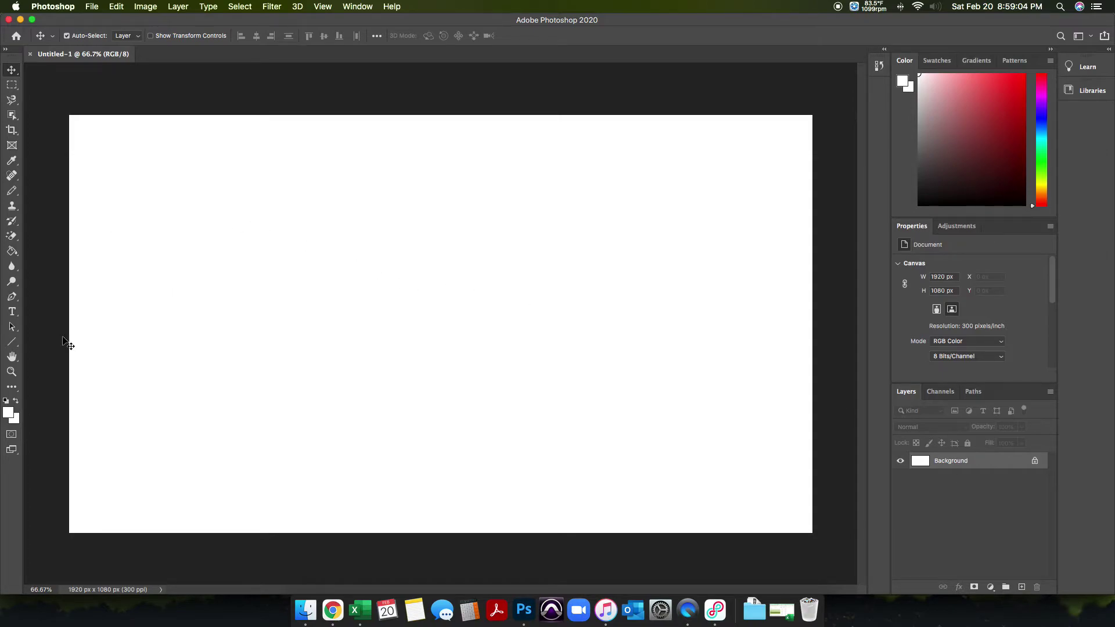
click(12, 191)
click(8, 414)
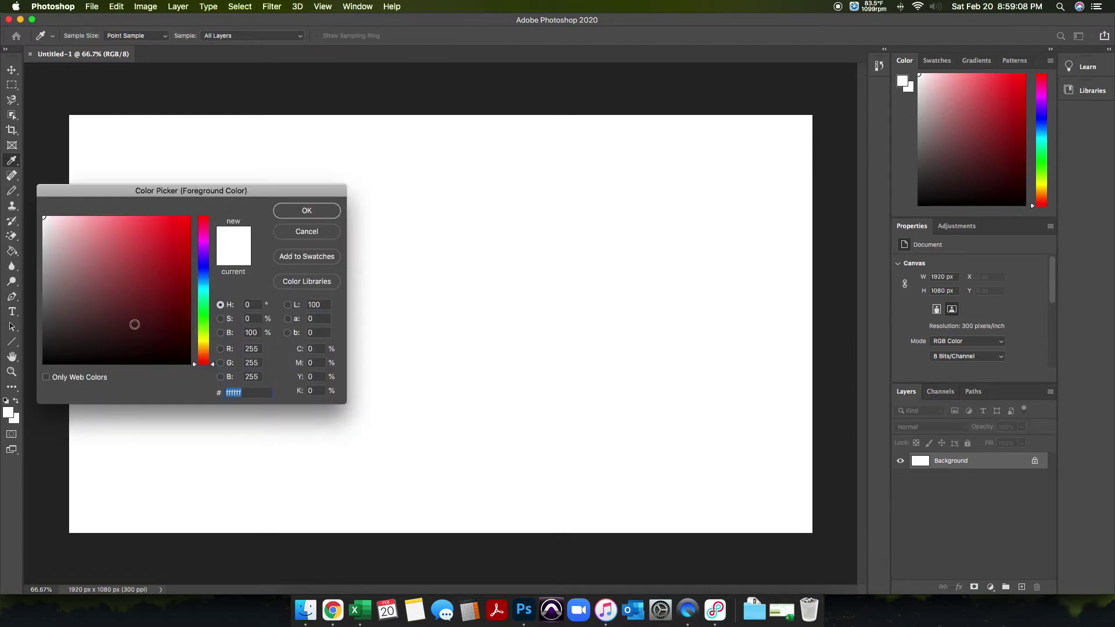
drag(104, 257, 195, 372)
click(307, 212)
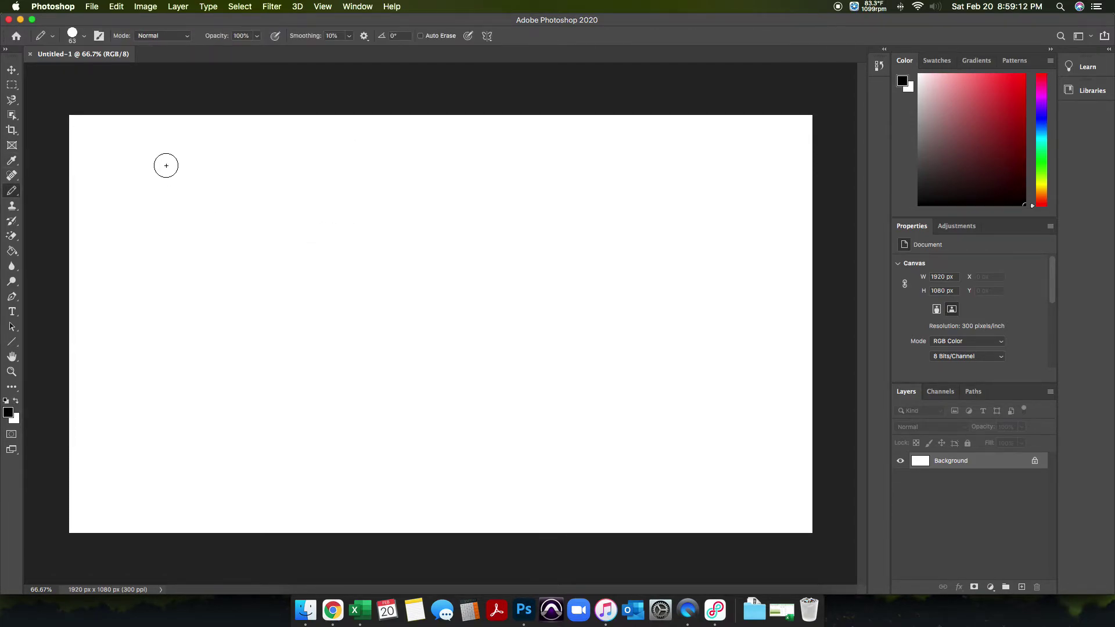
click(78, 37)
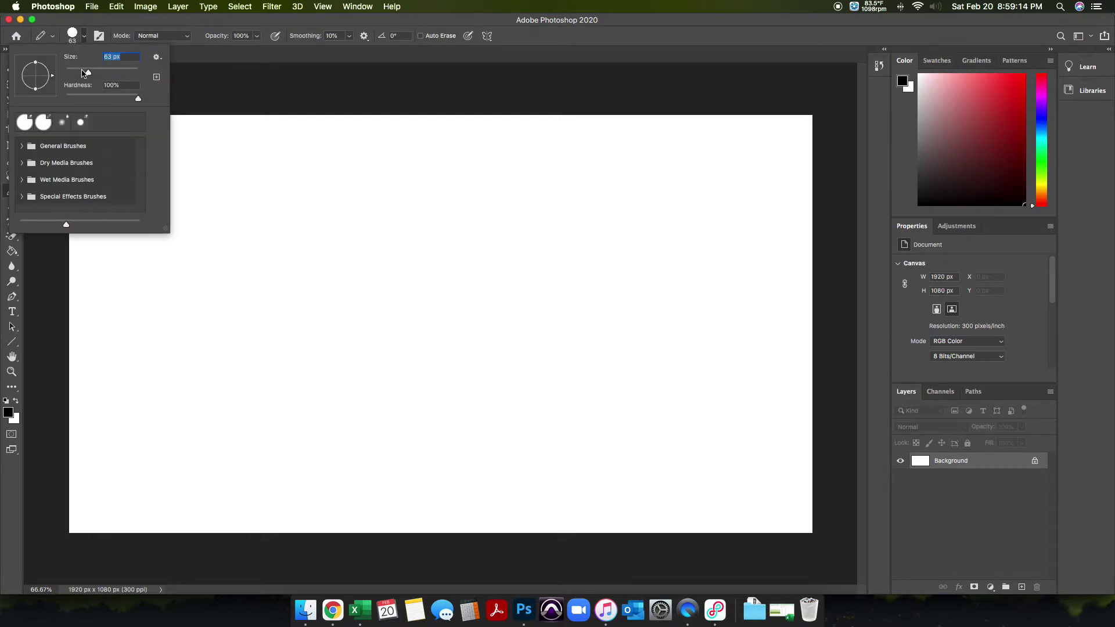
drag(88, 72, 79, 72)
key(Return)
Sketch the logo stroke and long menu bar, then start the dropdown box with a 9 px pencil
drag(110, 156, 190, 158)
mouse_move(501, 156)
mouse_down()
mouse_move(612, 167)
mouse_move(812, 160)
mouse_up()
click(618, 150)
drag(618, 153, 619, 145)
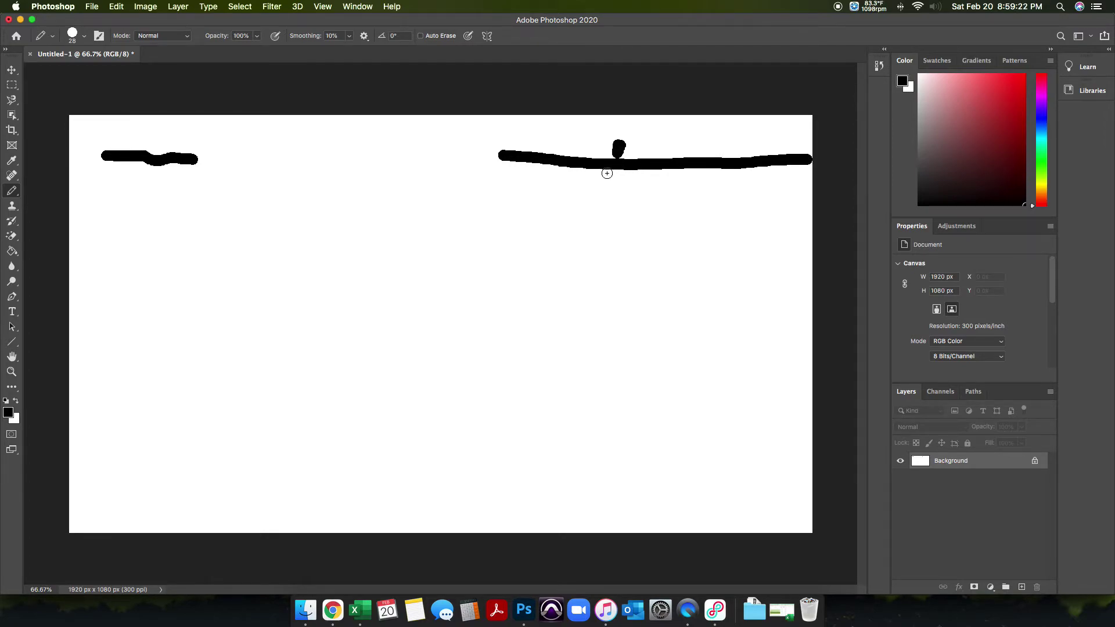
click(73, 33)
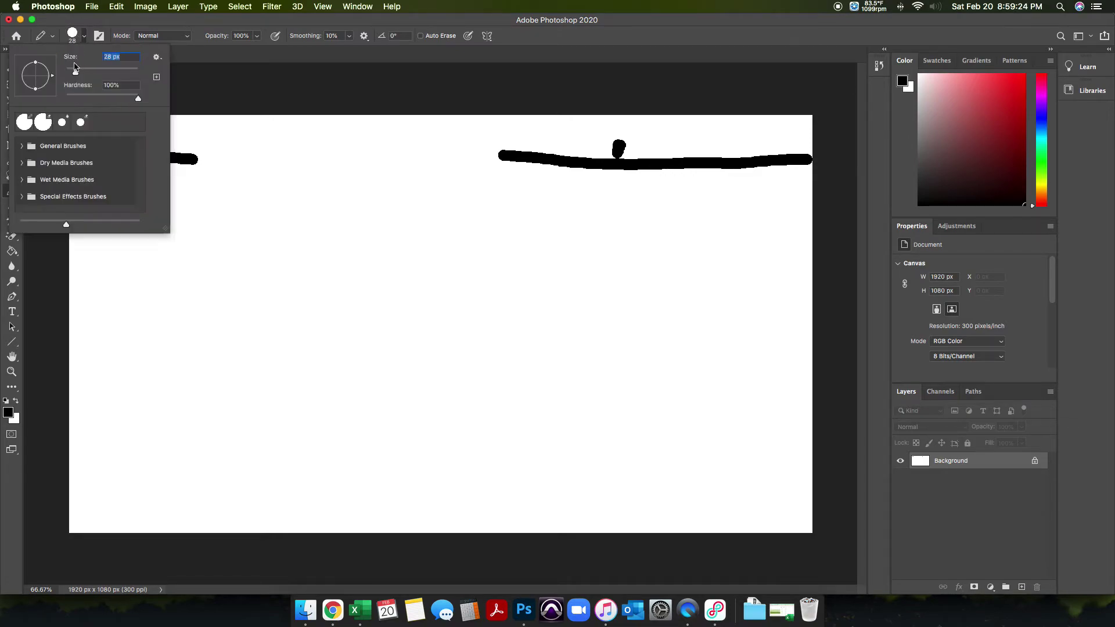
drag(75, 71, 69, 72)
click(557, 167)
mouse_move(558, 167)
mouse_down()
mouse_move(563, 281)
mouse_move(575, 297)
mouse_move(762, 295)
mouse_move(741, 168)
mouse_up()
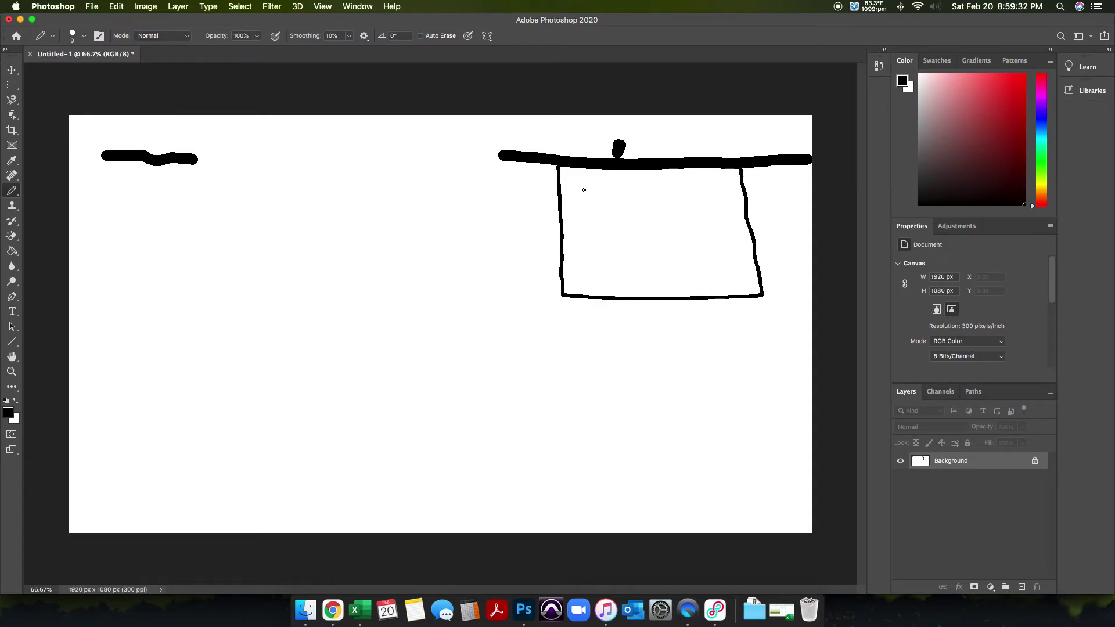
Draw five short link lines inside the narrow dropdown box
drag(585, 187, 661, 186)
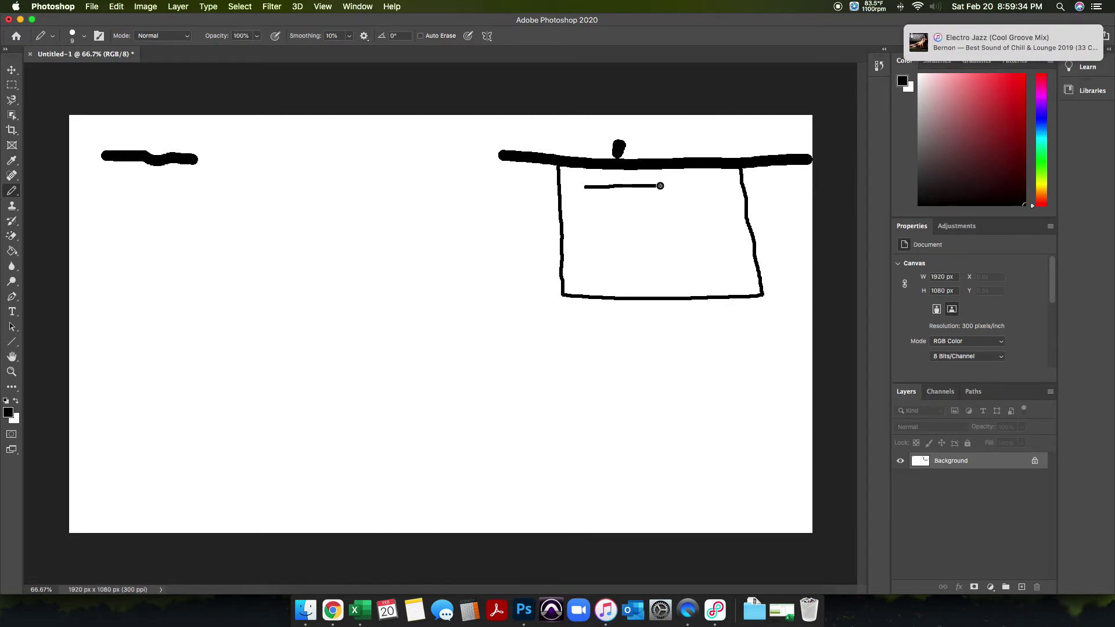
drag(593, 207, 662, 207)
drag(595, 237, 672, 231)
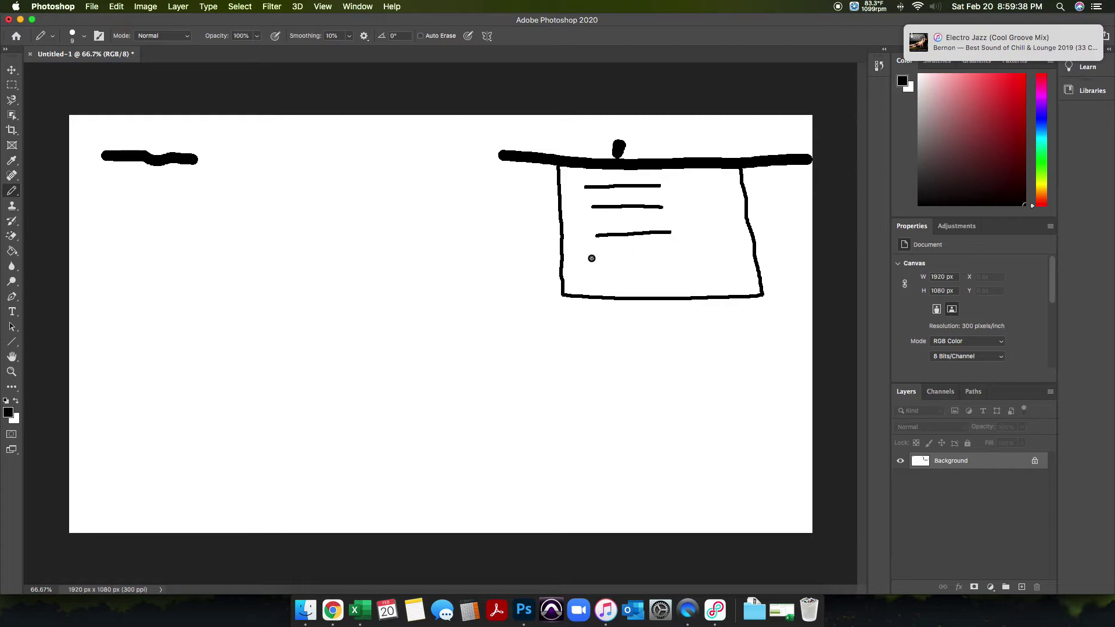
drag(592, 258, 687, 256)
drag(618, 270, 672, 270)
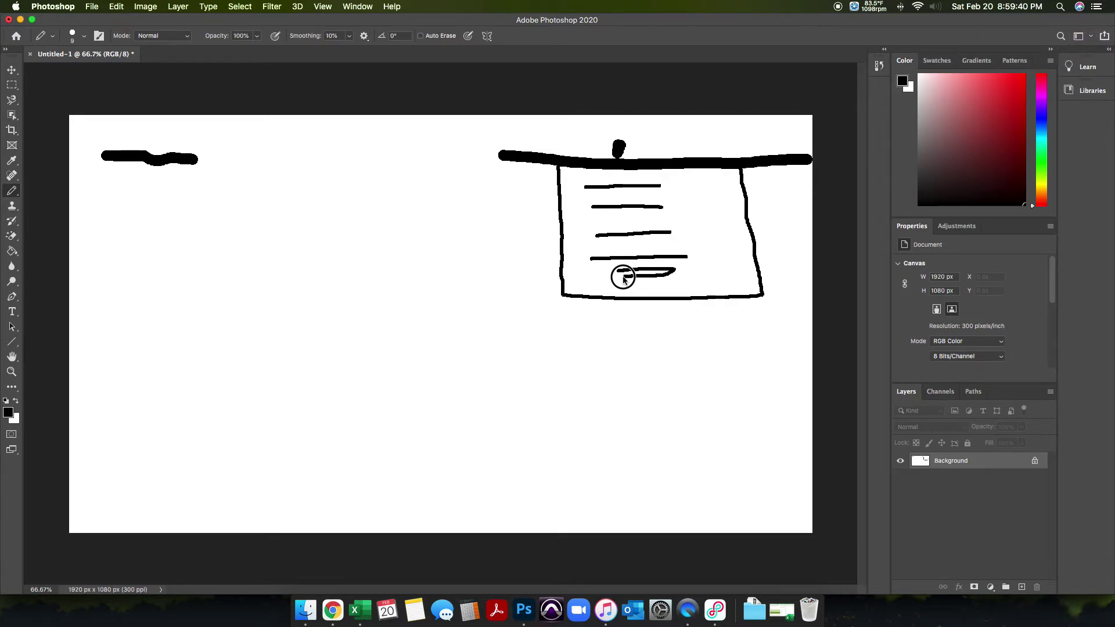
drag(623, 279, 618, 277)
mouse_move(645, 277)
mouse_down()
mouse_move(619, 278)
mouse_move(697, 293)
mouse_up()
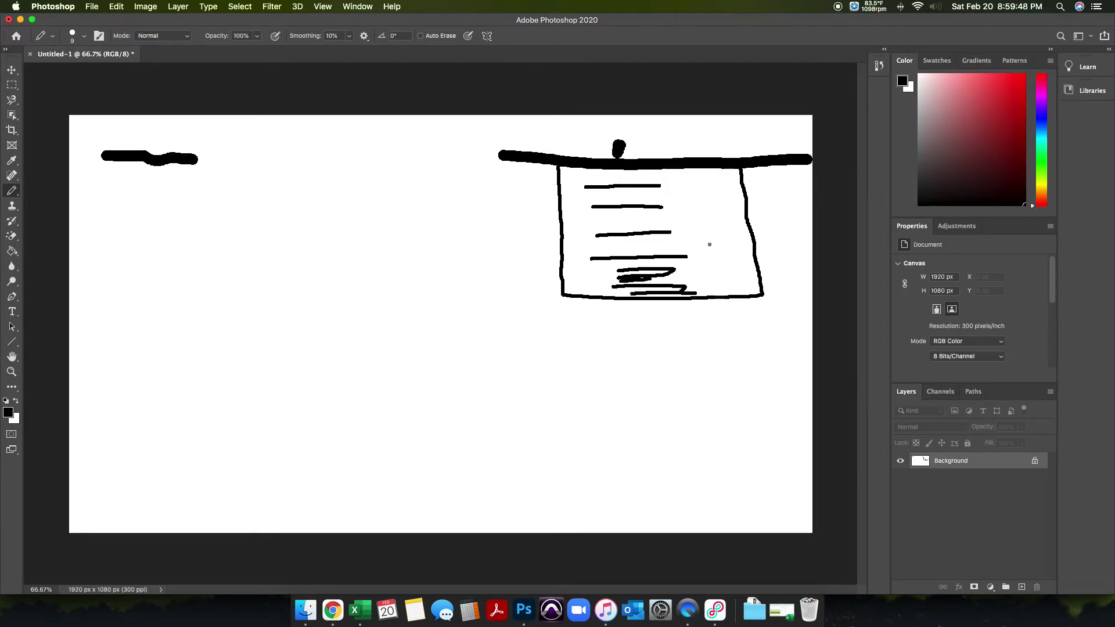
Add edge marks and arrows pointing right and down-left toward a larger box
drag(740, 205, 714, 209)
drag(575, 216, 564, 216)
drag(719, 327, 901, 323)
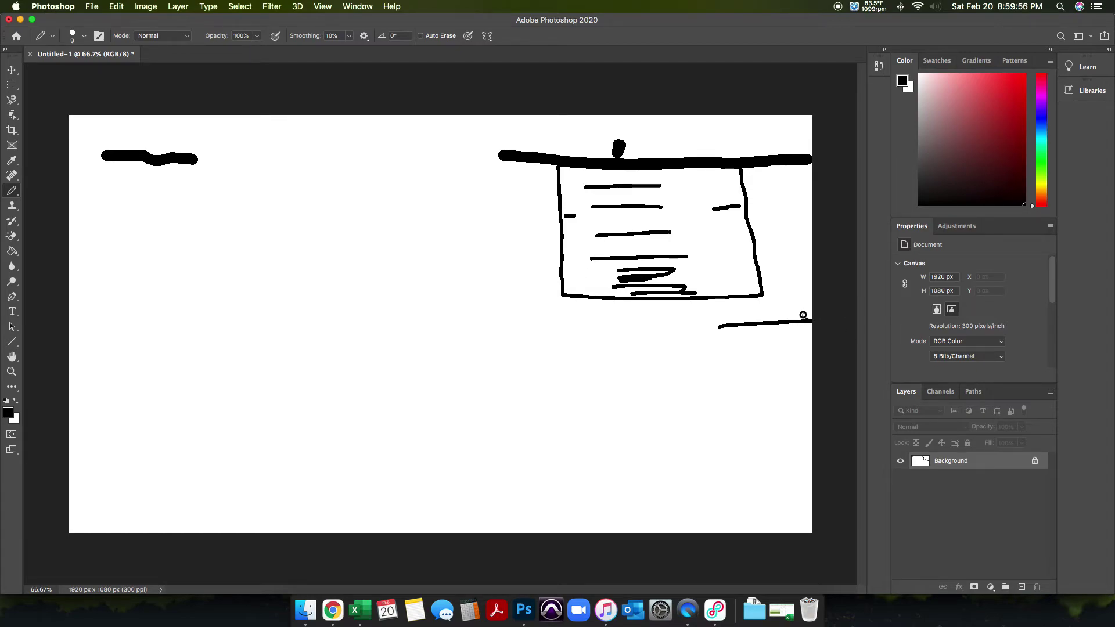
drag(797, 308, 790, 333)
mouse_move(560, 219)
mouse_down()
mouse_move(416, 291)
mouse_move(477, 283)
mouse_up()
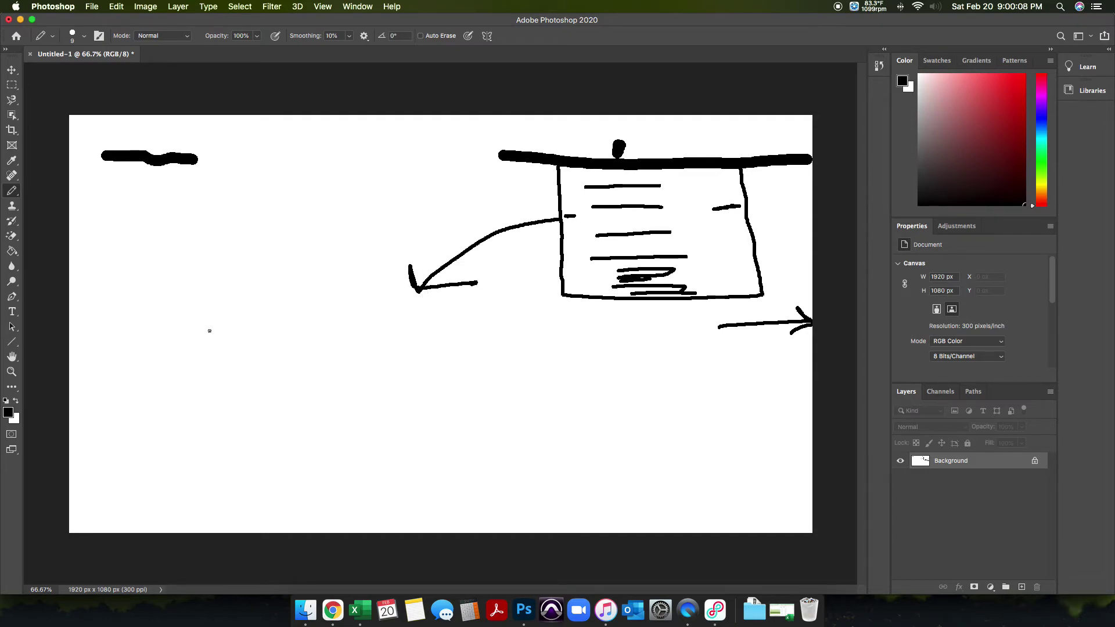
mouse_move(246, 343)
mouse_down()
mouse_move(244, 465)
mouse_move(504, 492)
mouse_move(487, 373)
mouse_move(376, 336)
mouse_move(238, 342)
mouse_up()
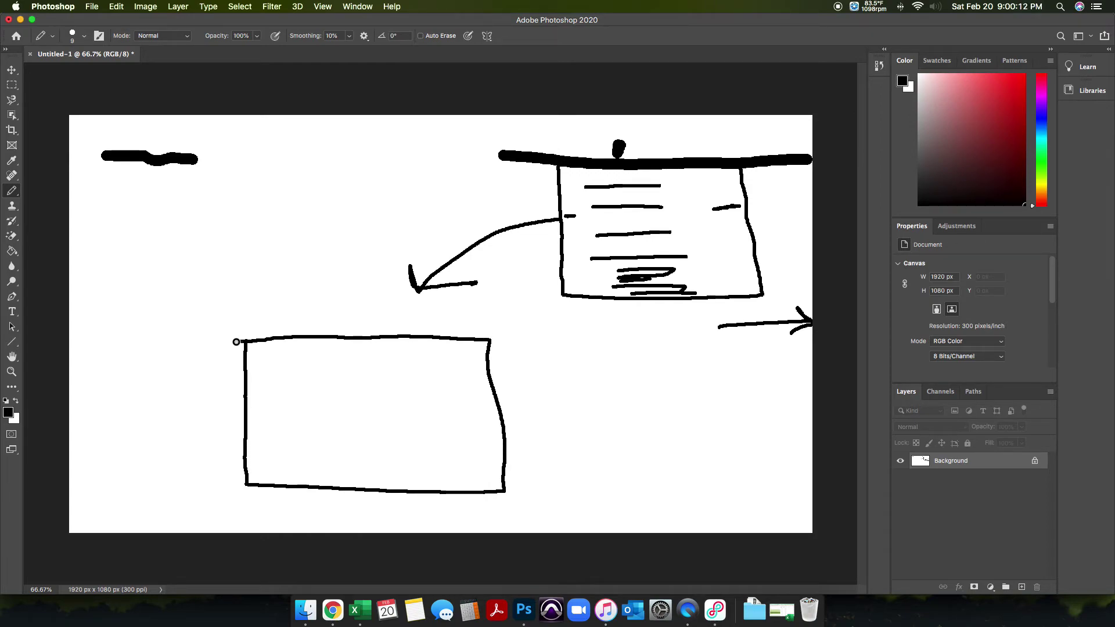
Dot the outline of the larger dropdown rectangle and draw a link line inside
click(258, 364)
click(257, 378)
click(258, 394)
click(415, 469)
click(462, 465)
click(481, 433)
click(397, 364)
click(352, 364)
click(296, 360)
click(285, 372)
drag(291, 387, 404, 397)
Extend the rectangle with a right-hand section labelled 50
mouse_move(491, 340)
mouse_down()
mouse_move(610, 334)
mouse_move(609, 504)
mouse_move(492, 494)
mouse_up()
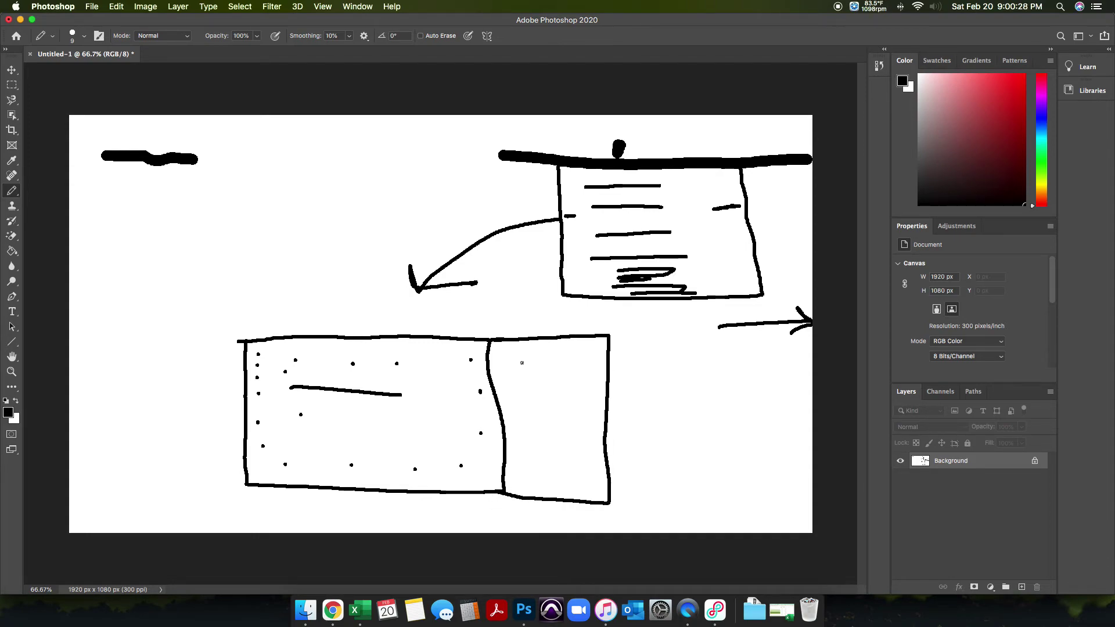
mouse_move(521, 363)
mouse_down()
mouse_move(524, 376)
mouse_move(544, 359)
mouse_move(559, 375)
mouse_move(585, 364)
mouse_up()
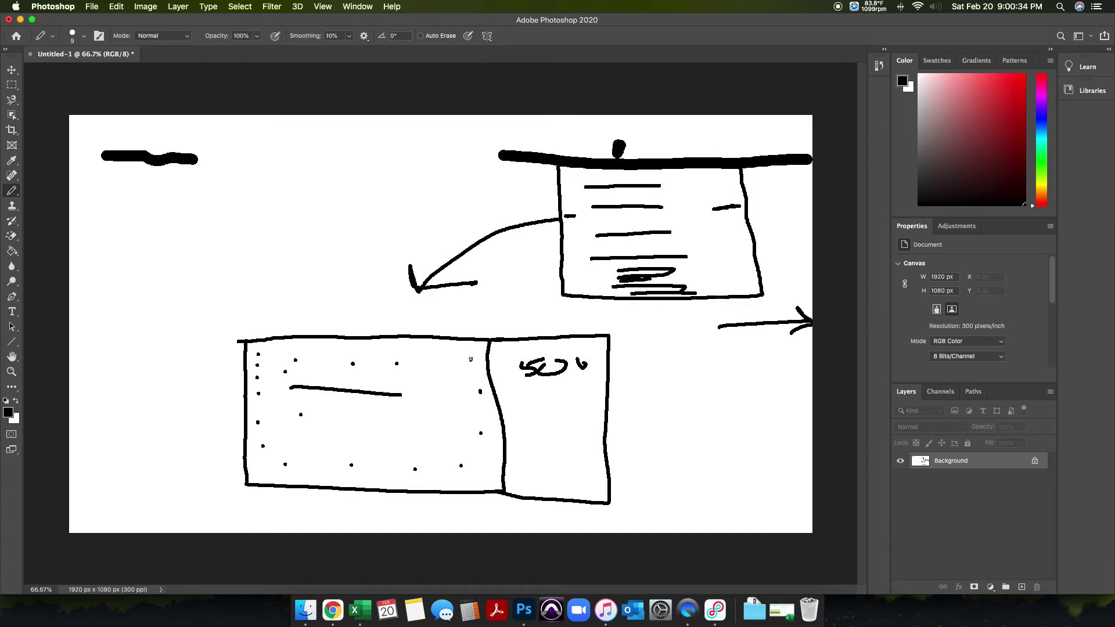
drag(470, 360, 684, 354)
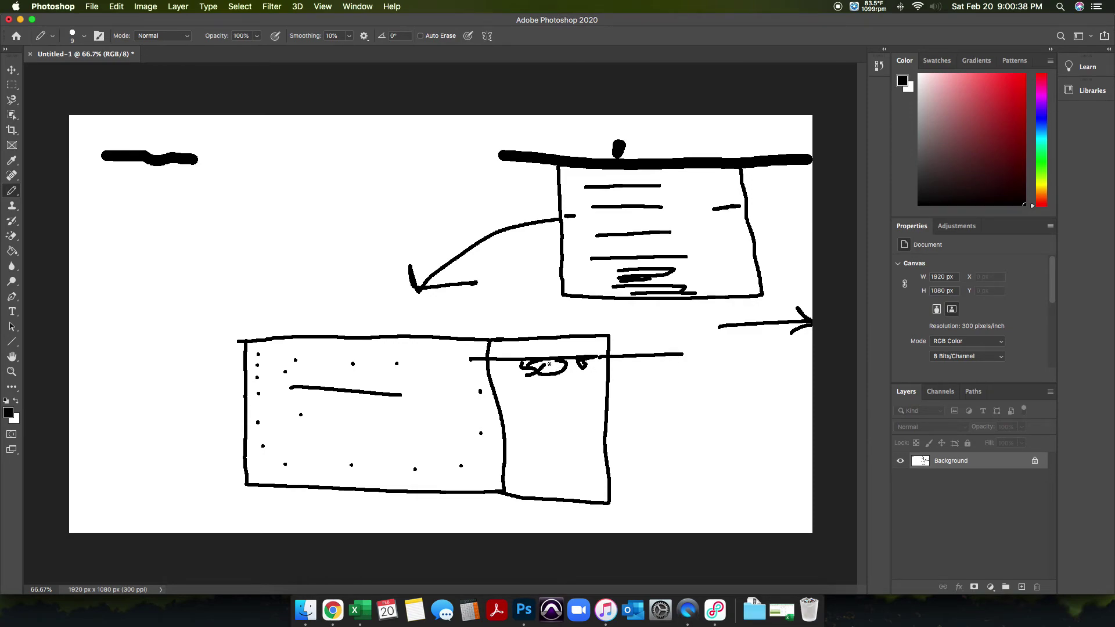
mouse_move(558, 362)
mouse_down()
mouse_move(552, 480)
mouse_move(455, 480)
mouse_up()
Draw four longer link lines across the widened dropdown box
mouse_move(299, 401)
mouse_down()
mouse_move(427, 401)
mouse_move(358, 417)
mouse_move(485, 419)
mouse_up()
drag(310, 429, 379, 429)
drag(284, 446, 525, 446)
drag(308, 467, 515, 469)
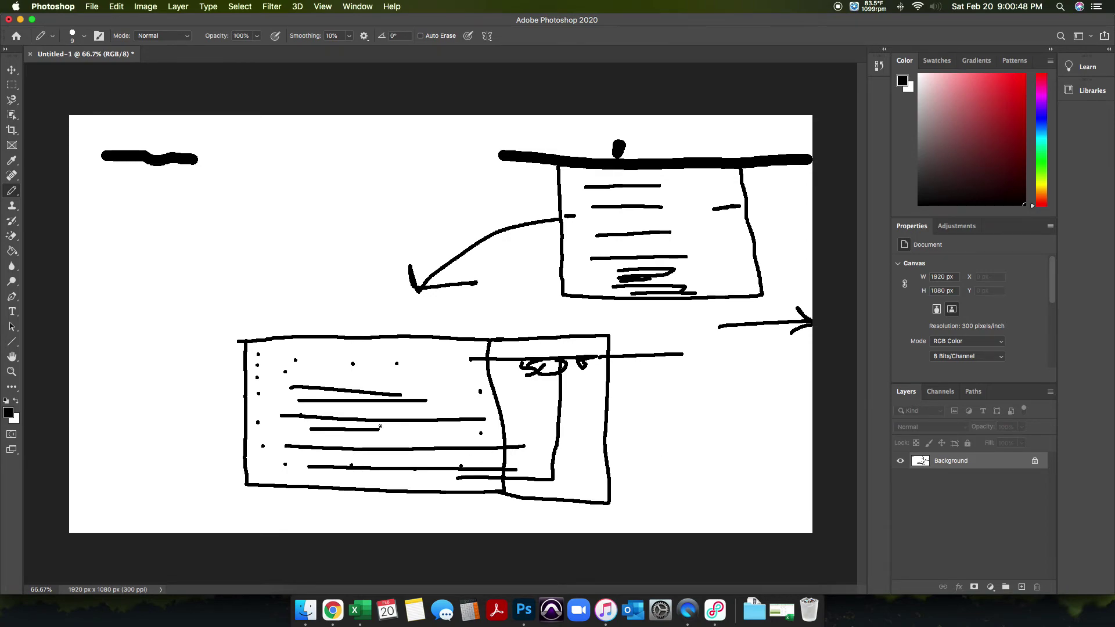
Return to Chrome, scroll back up to the menu's Custom CSS section and collapse it
click(333, 610)
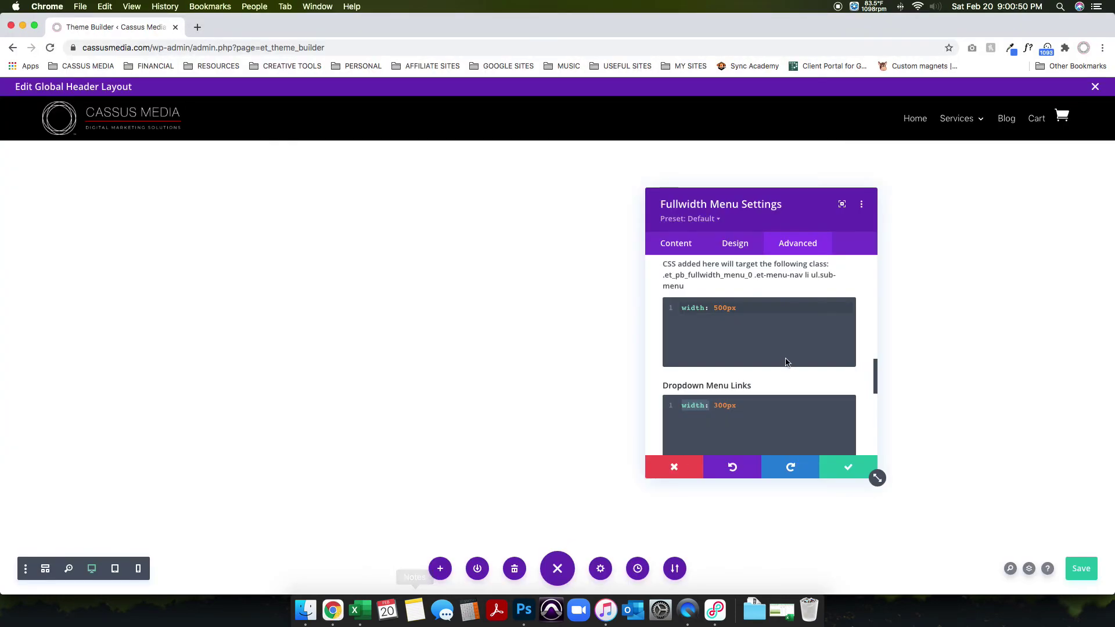
mouse_move(956, 118)
scroll(861, 320, down, 3)
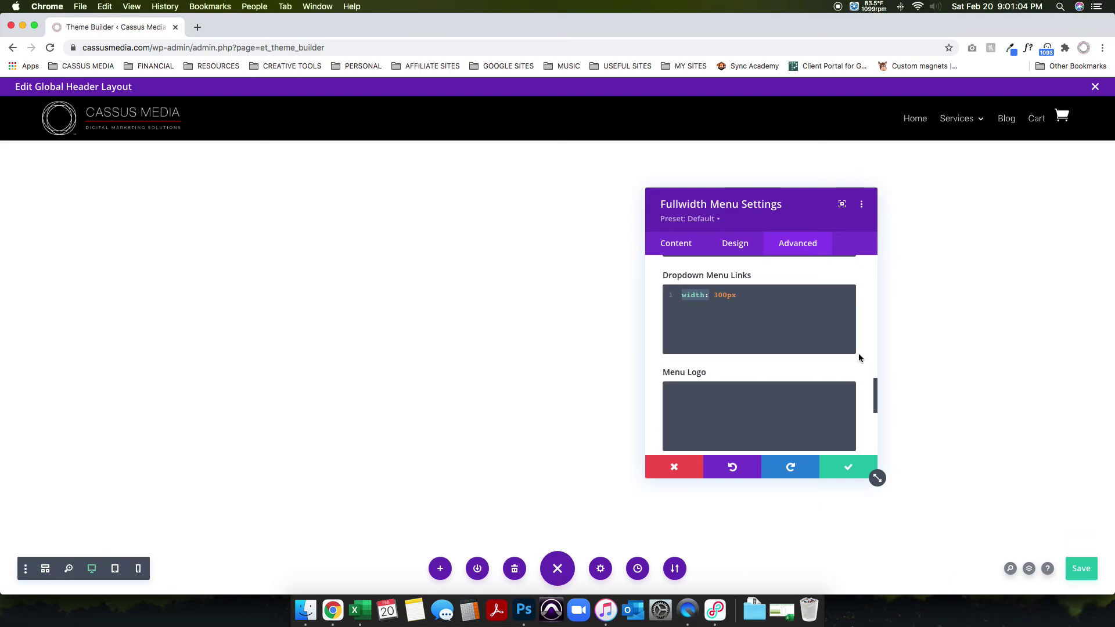
scroll(857, 352, down, 5)
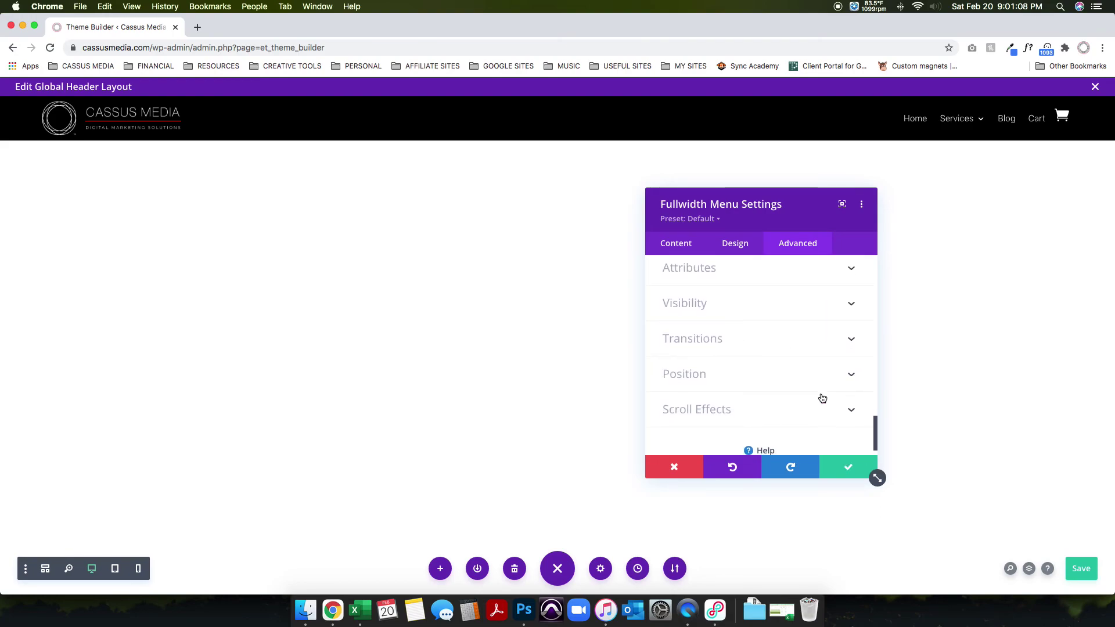
scroll(822, 394, up, 4)
scroll(822, 395, up, 5)
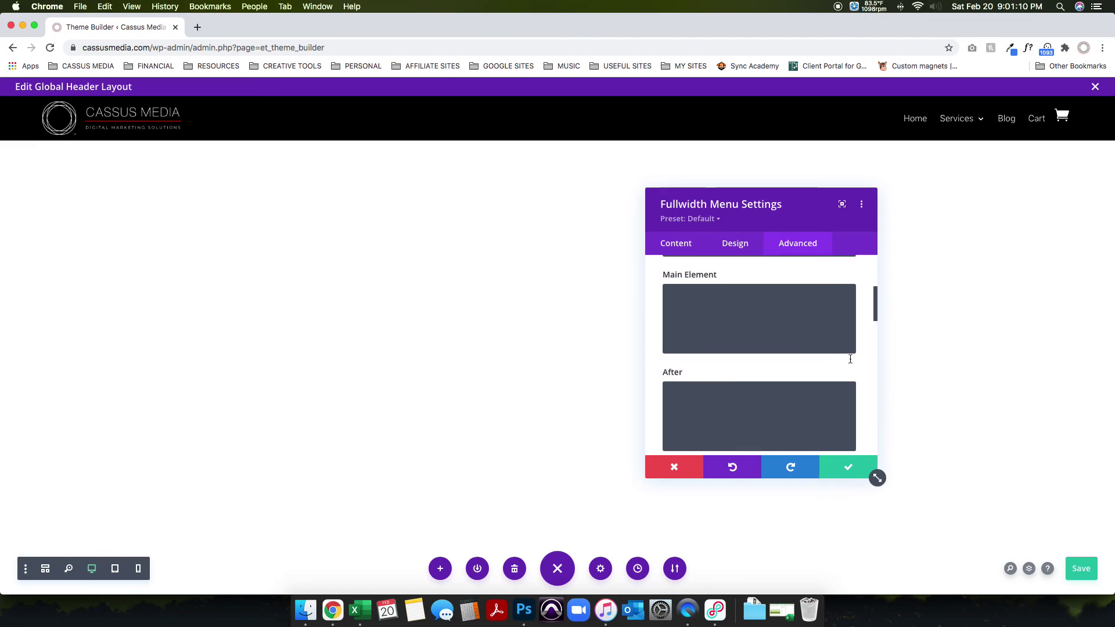
scroll(873, 328, up, 3)
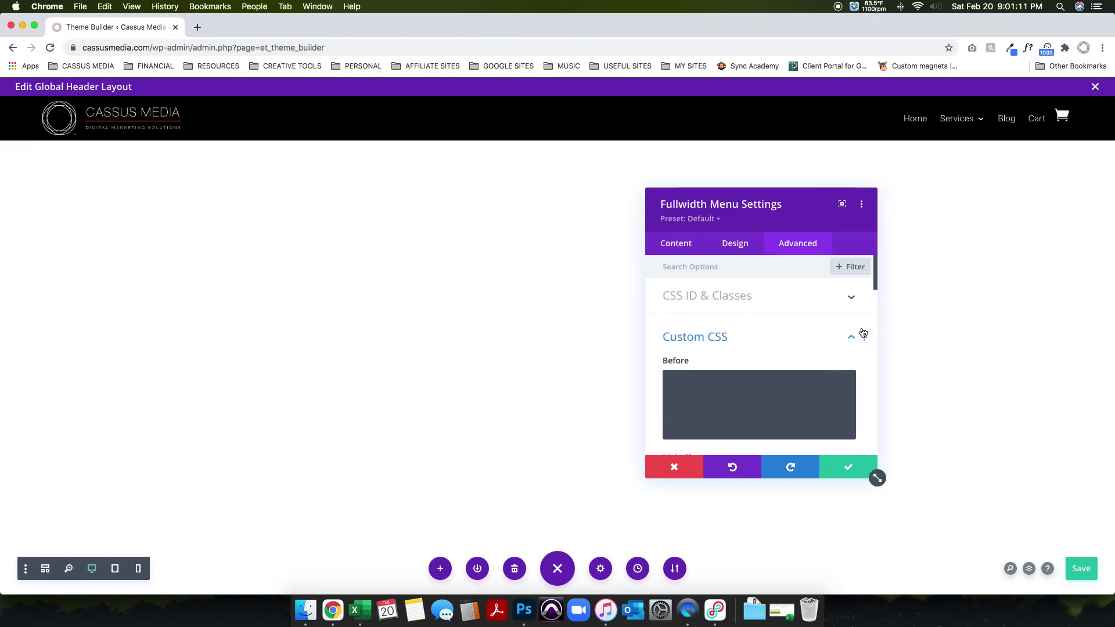
click(739, 331)
Confirm the Fullwidth Menu settings, save the Global Header layout, and exit to Theme Builder
click(848, 465)
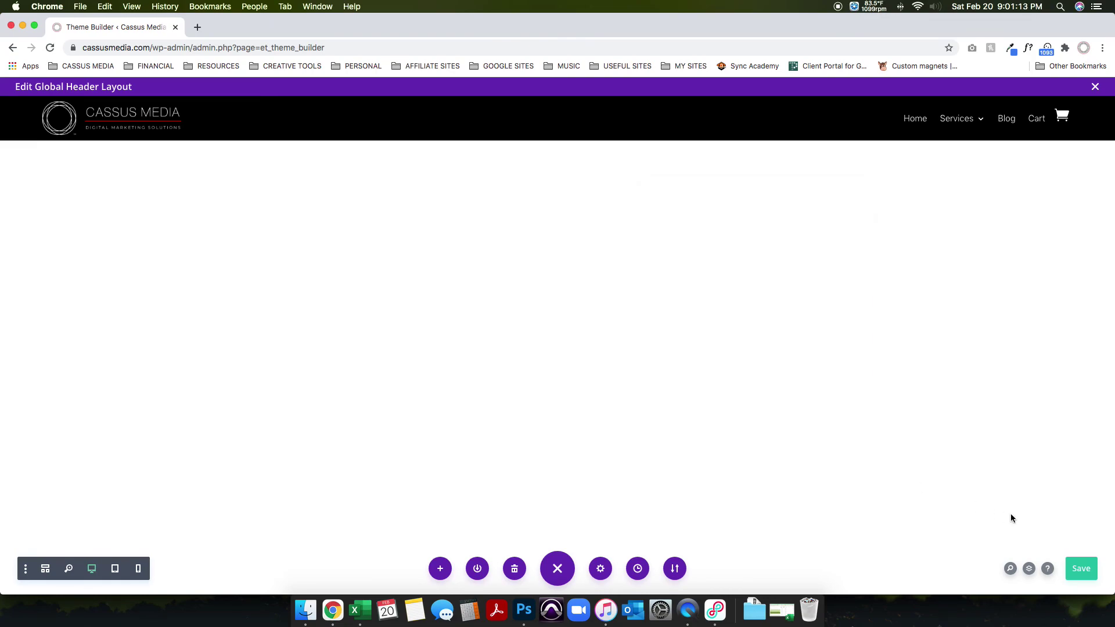
click(1082, 569)
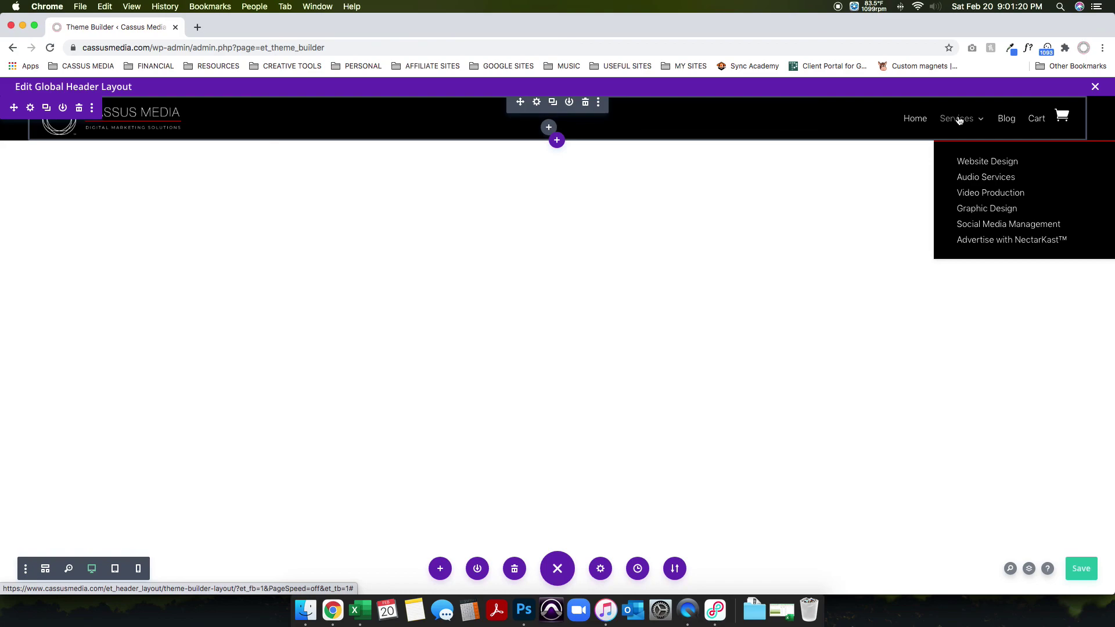
click(1096, 88)
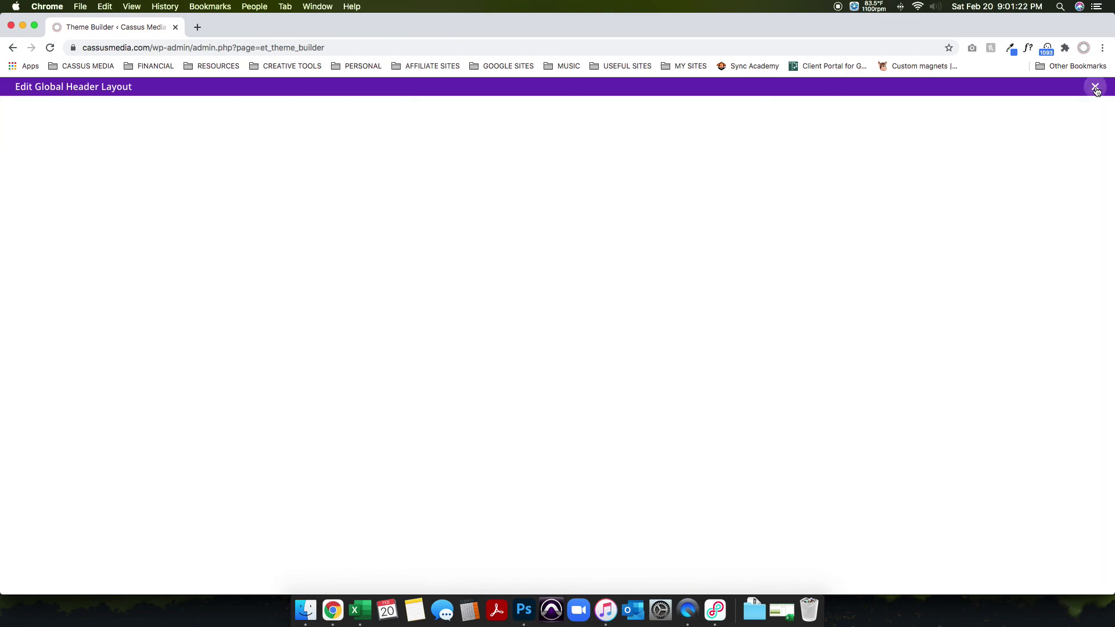